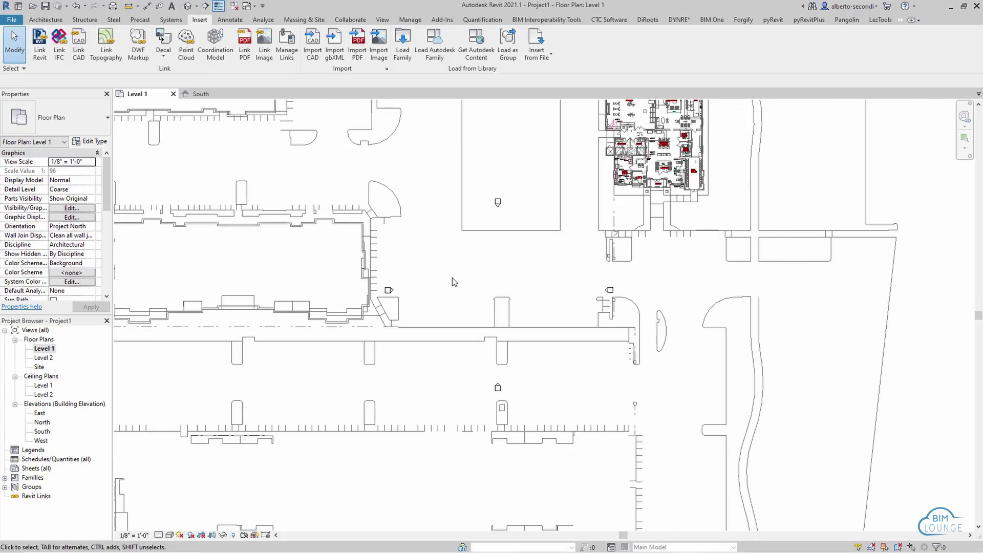
scroll(453, 278, down, 6)
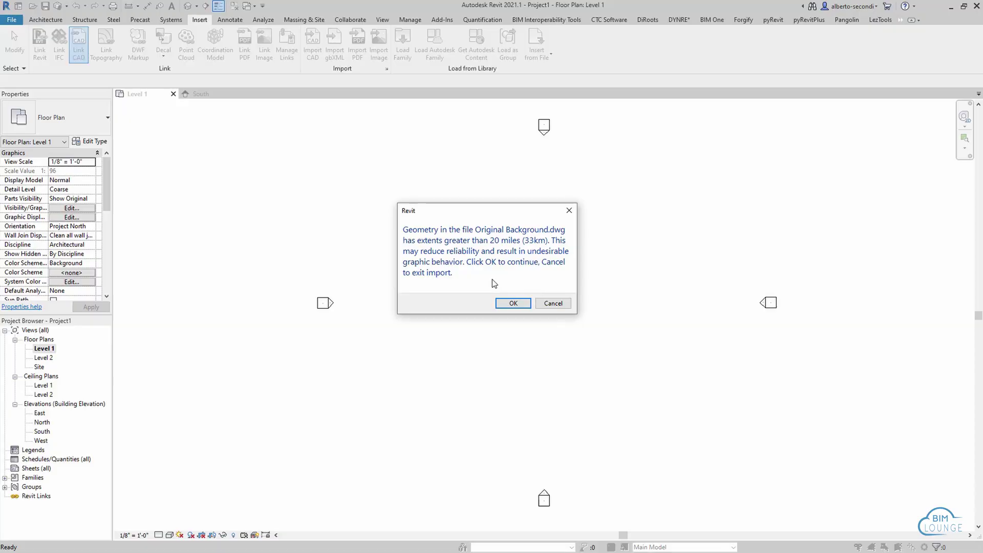
key(Return)
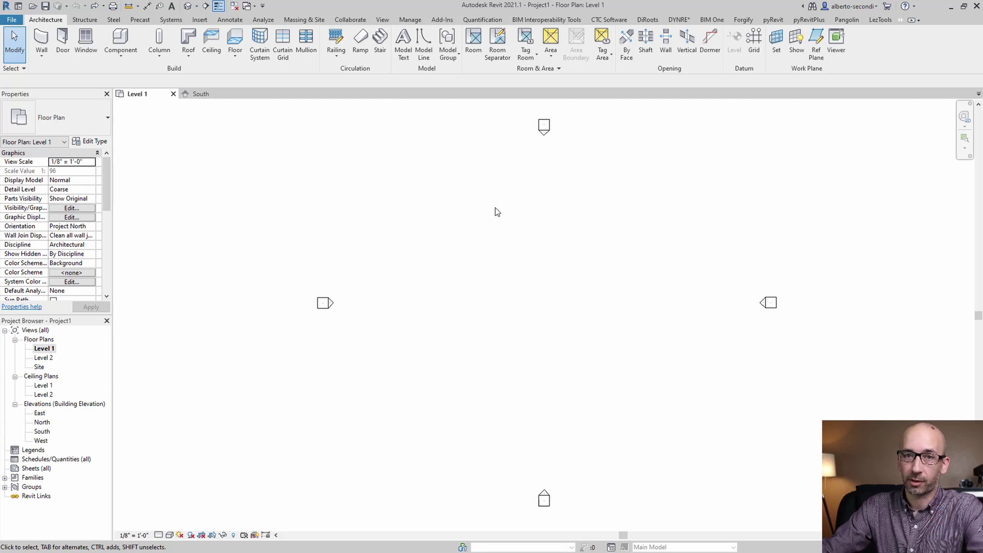
Link Original Background.dwg into the Level 1 floor plan with the existing link settings, continuing past the large-extents warning.
click(200, 20)
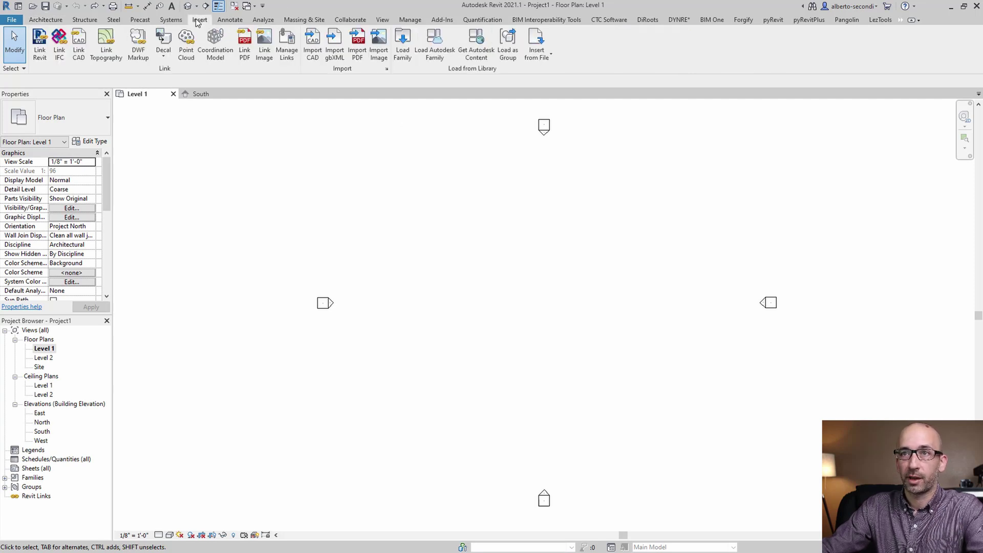
click(78, 51)
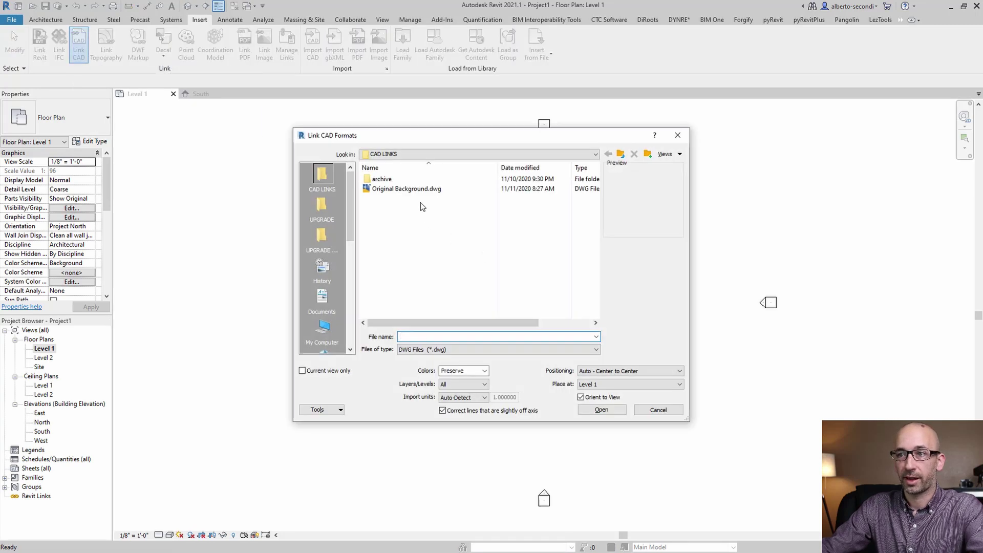
click(410, 188)
click(604, 410)
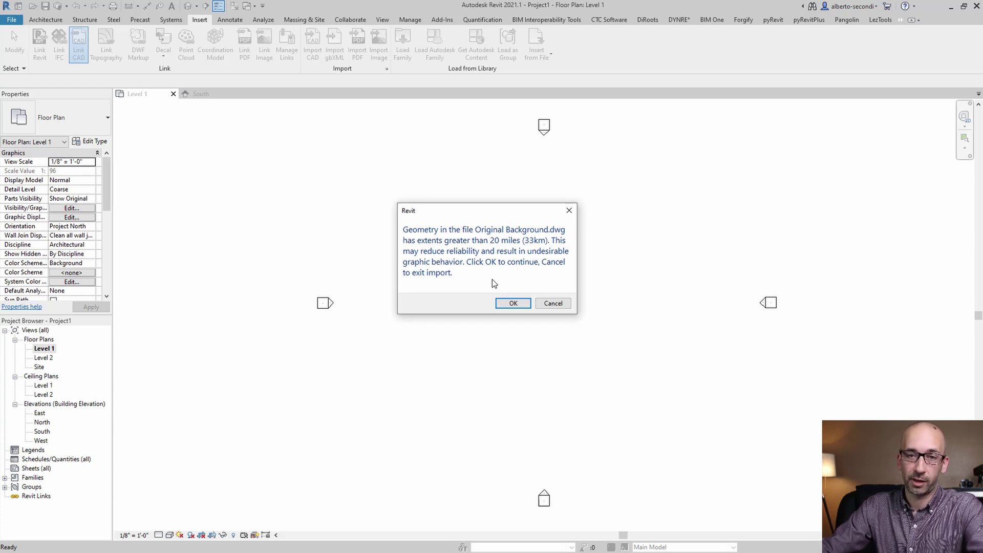
click(514, 304)
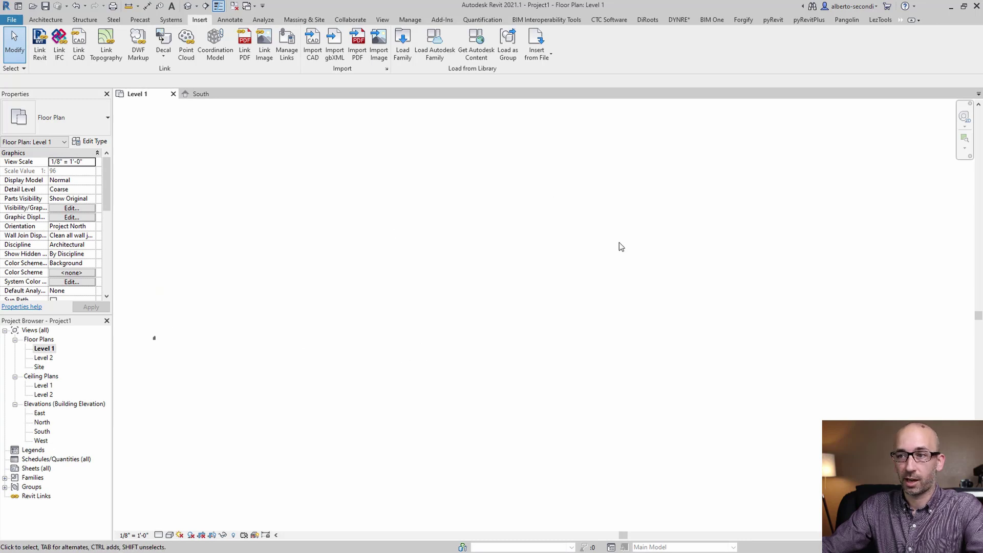
Select everything in the Level 1 plan, filter the selection to Views only, and zoom to the elevation markers.
click(282, 445)
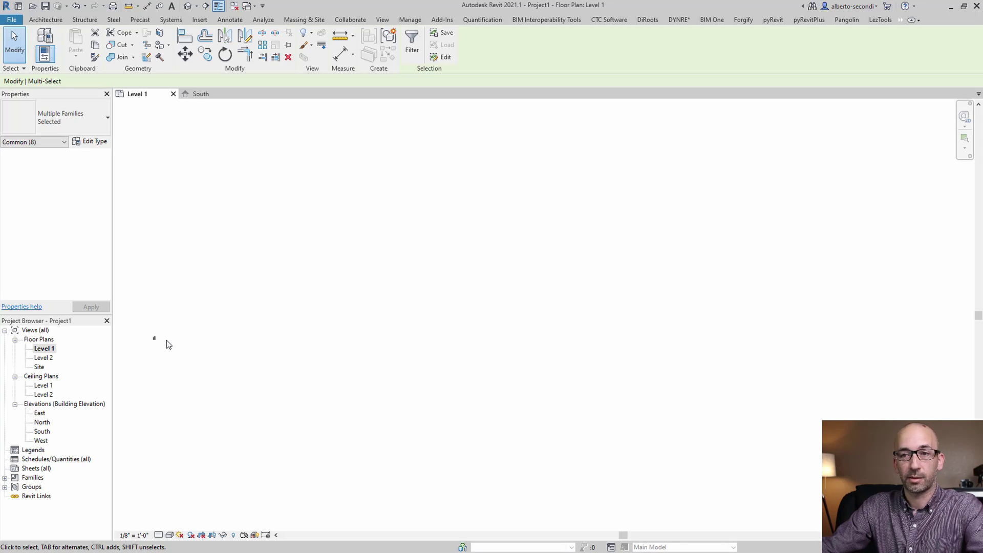
key(Escape)
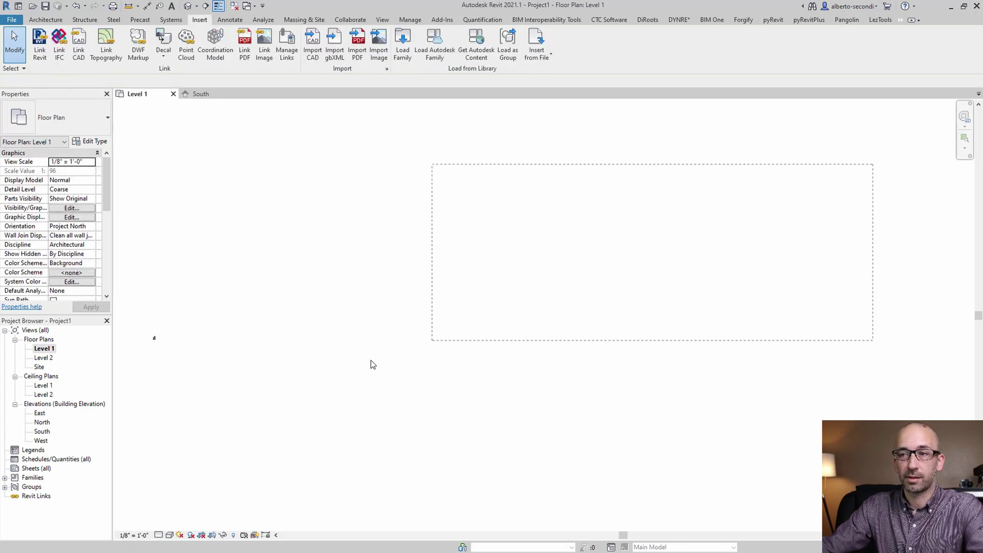
click(145, 459)
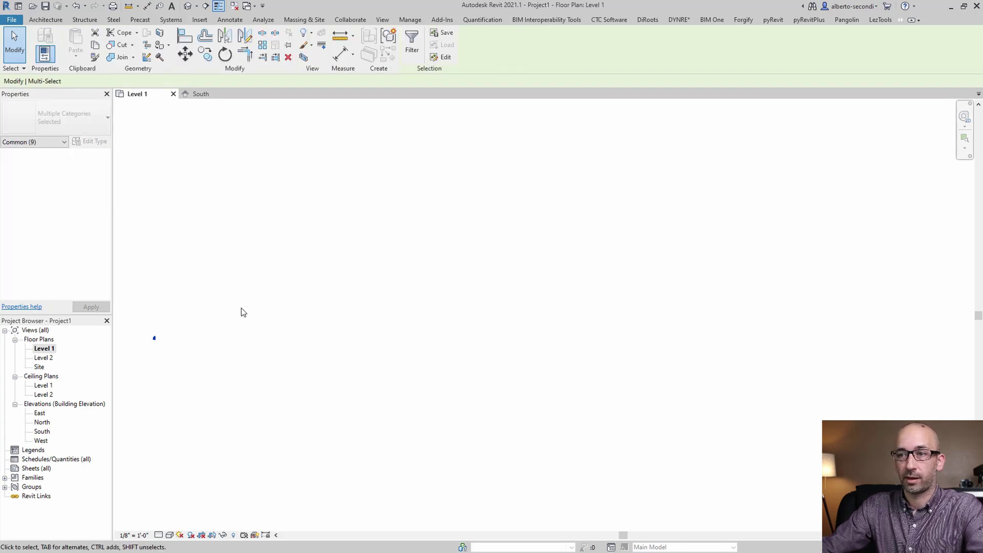
click(412, 43)
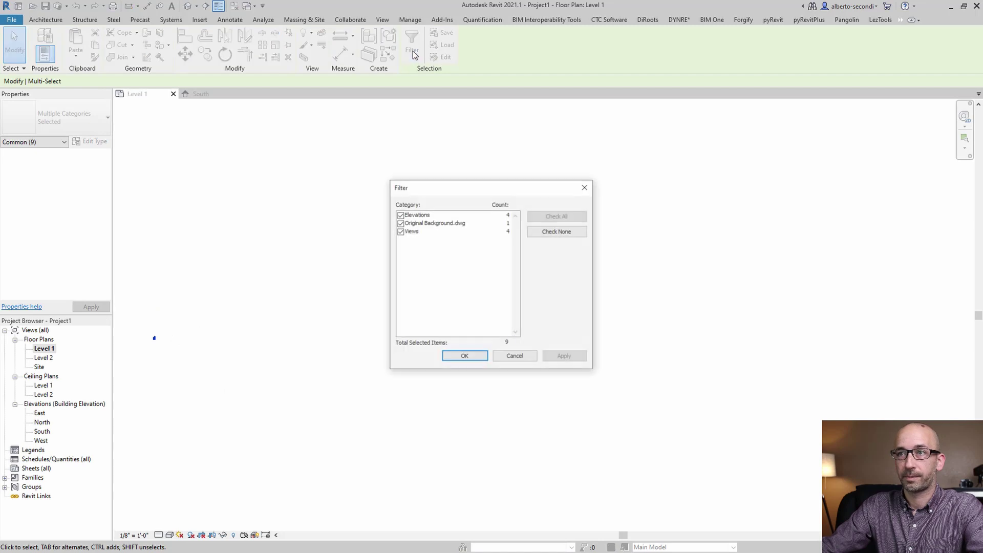
click(558, 232)
click(400, 231)
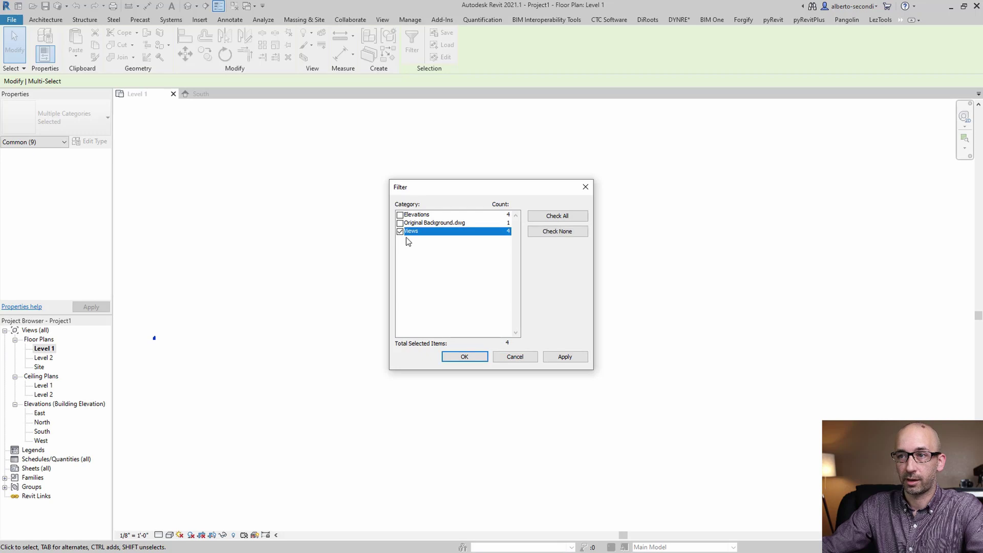
click(466, 358)
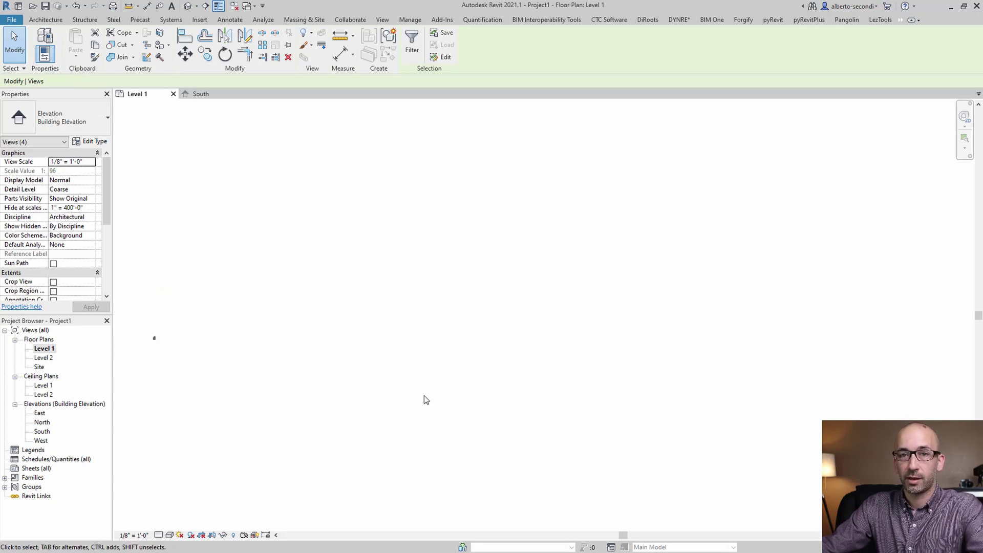
click(441, 20)
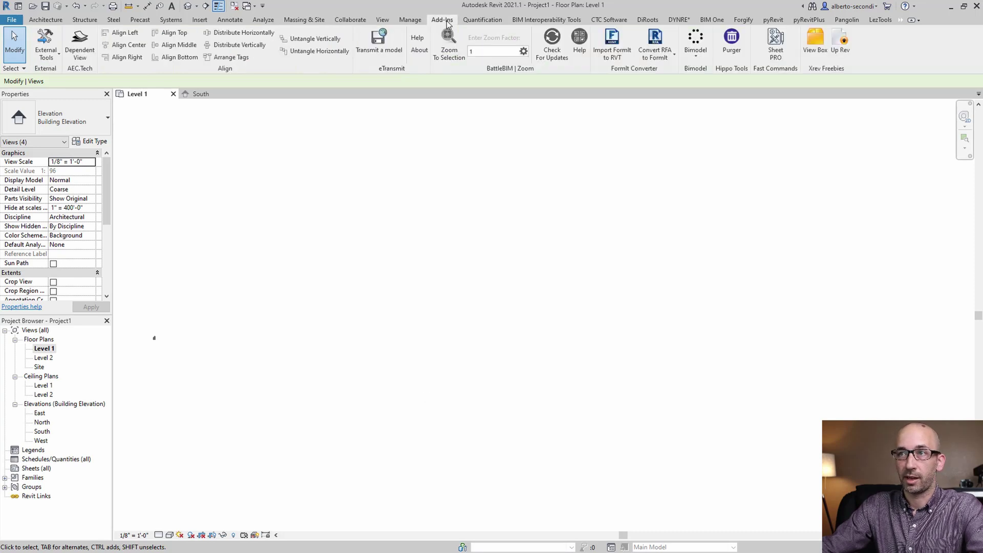
click(450, 47)
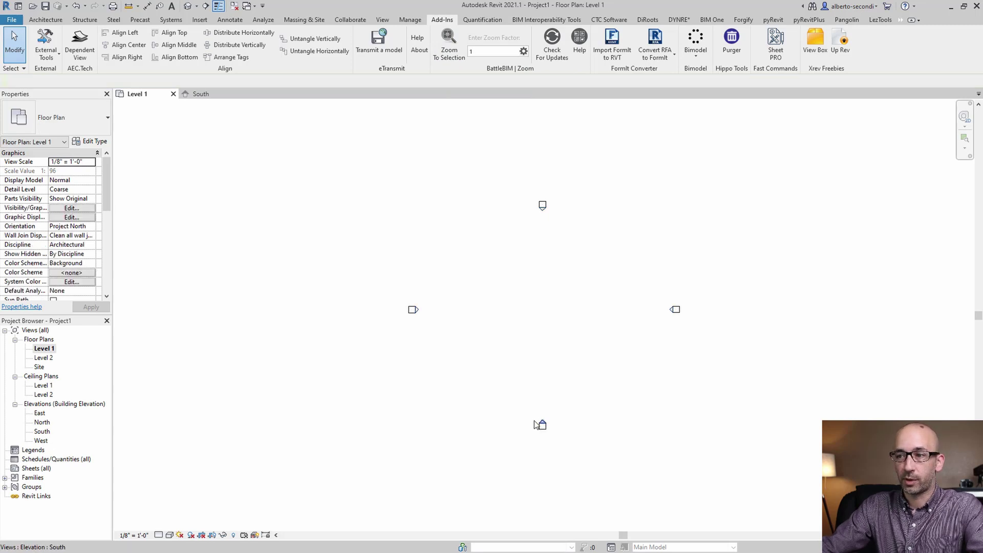
Open the South elevation and examine the heights of the linked drawing's linework.
double_click(542, 424)
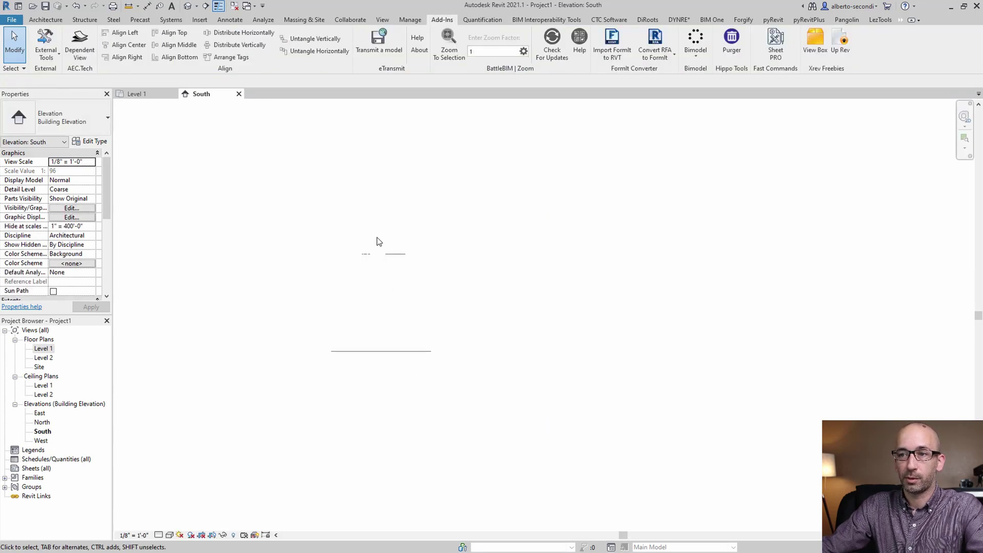
scroll(375, 231, down, 5)
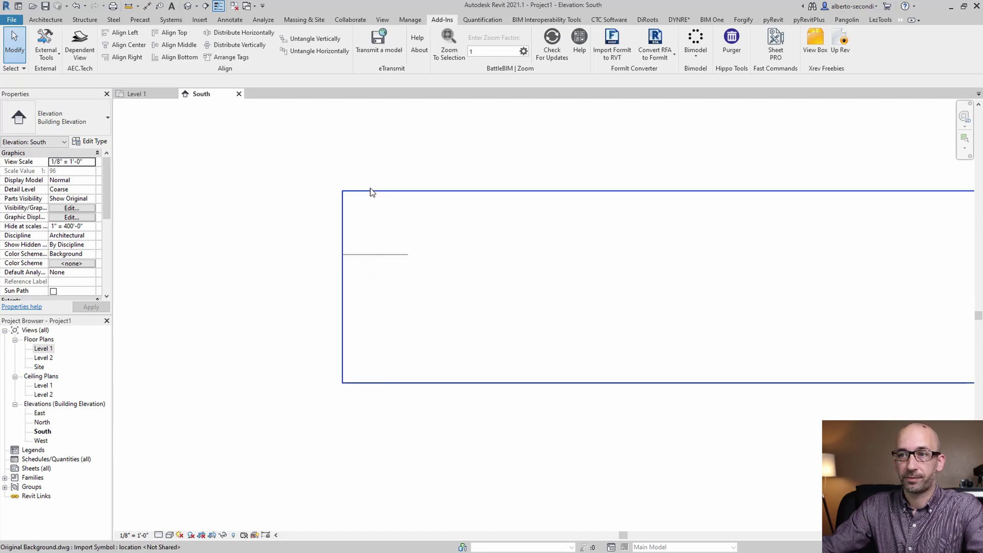
scroll(370, 189, up, 2)
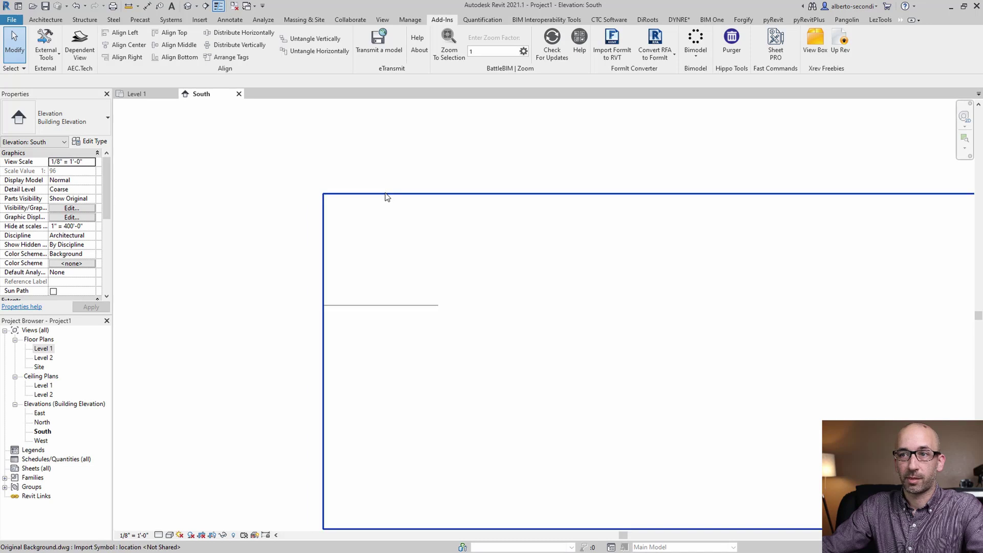
scroll(385, 192, down, 1)
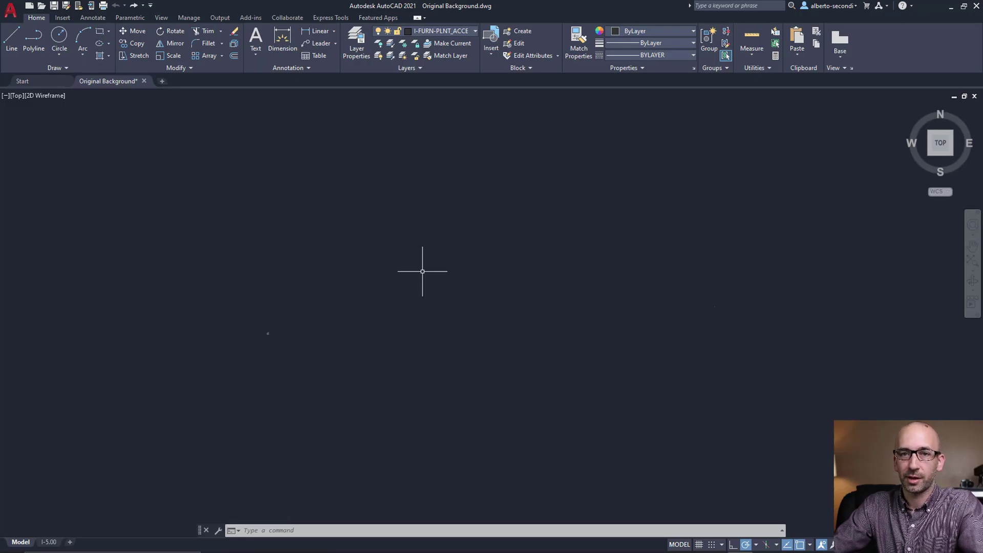
Switch to AutoCAD and highlight all objects in Original Background.dwg to locate stray geometry, then clear the selection.
click(442, 30)
click(330, 258)
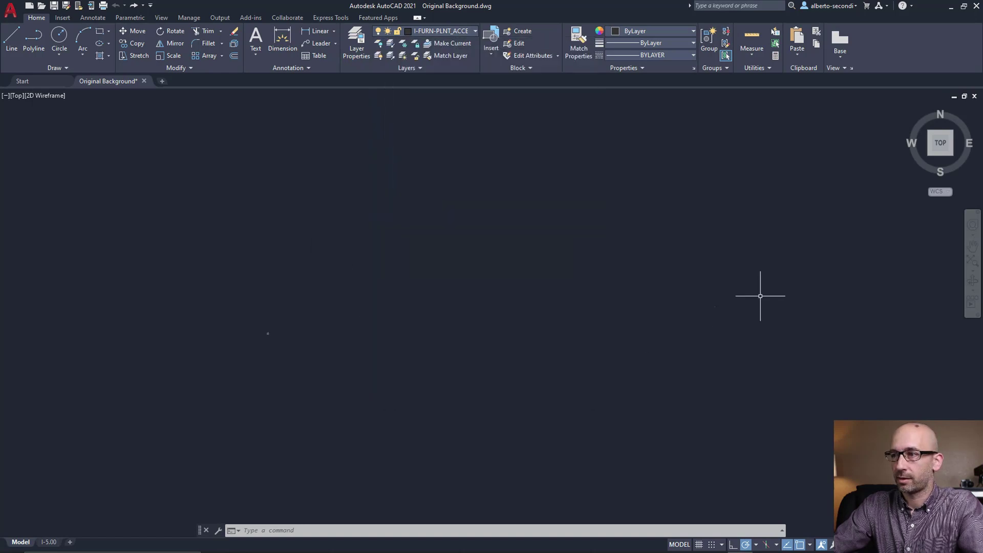
click(790, 246)
click(201, 464)
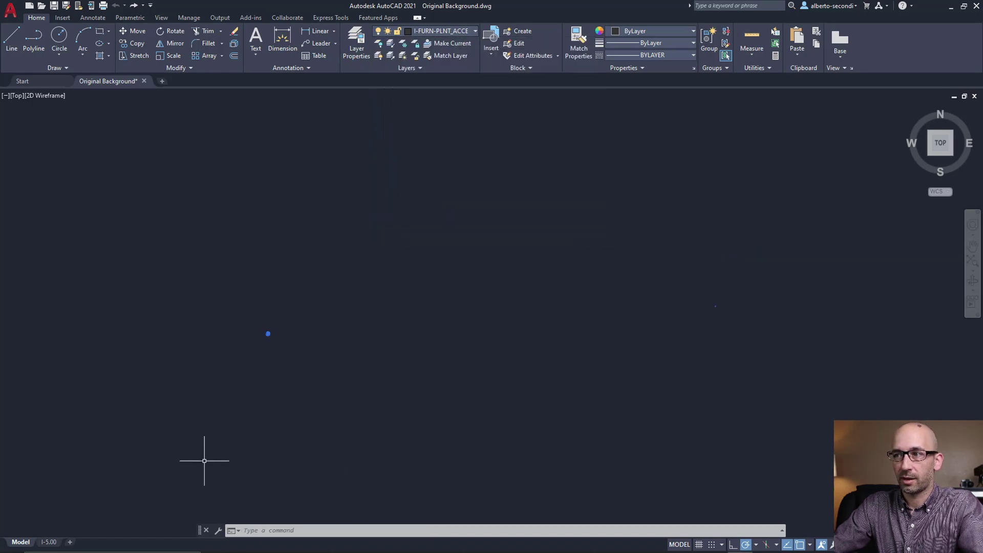
key(Escape)
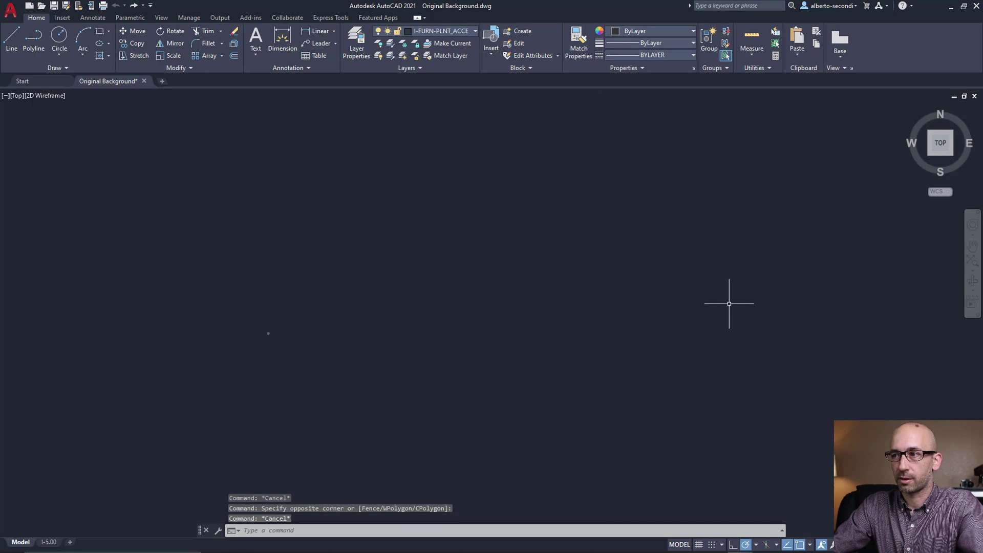
Erase the stray object lying far away from the site plan and save Original Background.dwg.
click(674, 290)
click(501, 389)
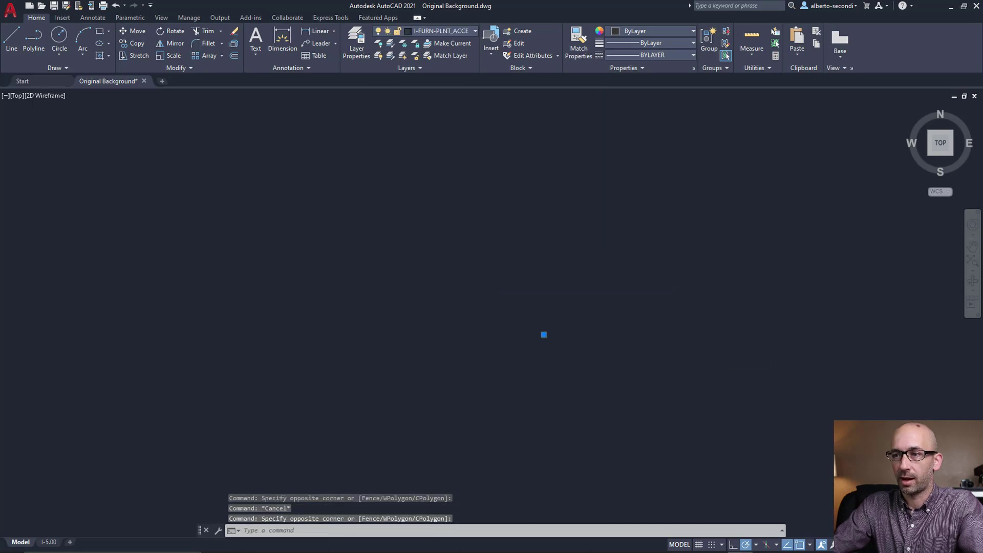
scroll(608, 290, up, 5)
key(Delete)
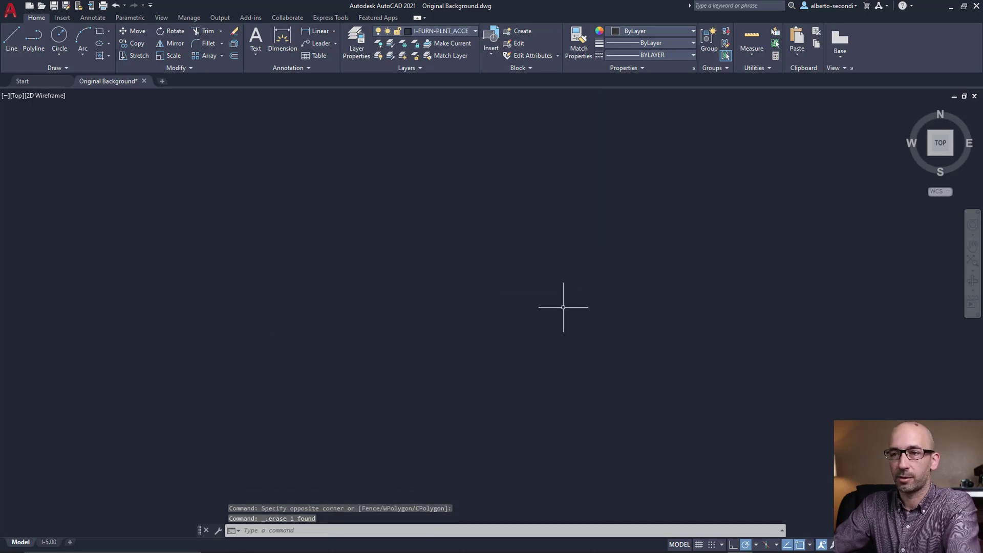
middle_click(583, 292)
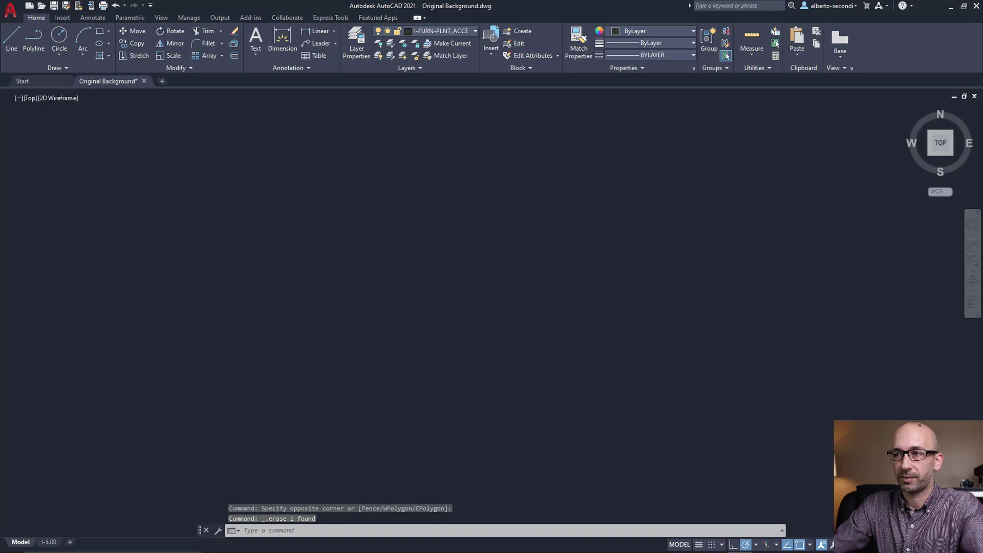
scroll(589, 298, down, 2)
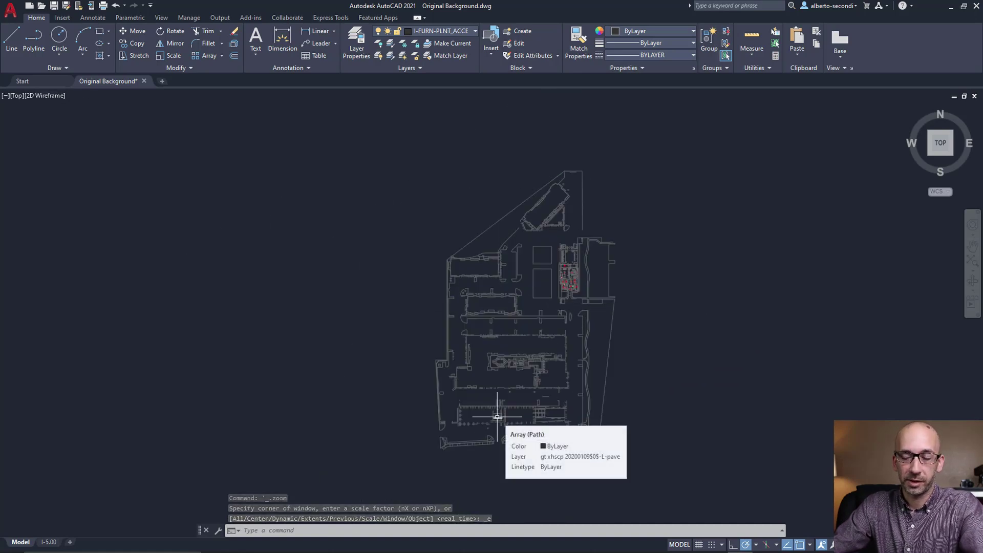
key(ctrl+s)
In the Front view, move the raised linework straight down so it lies perpendicular onto the base linework.
scroll(696, 383, up, 1)
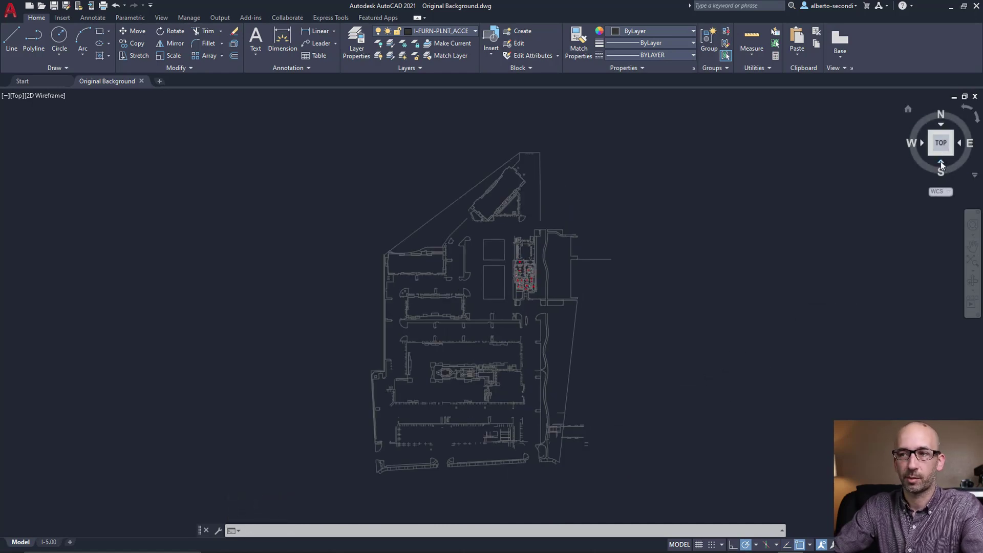
click(942, 161)
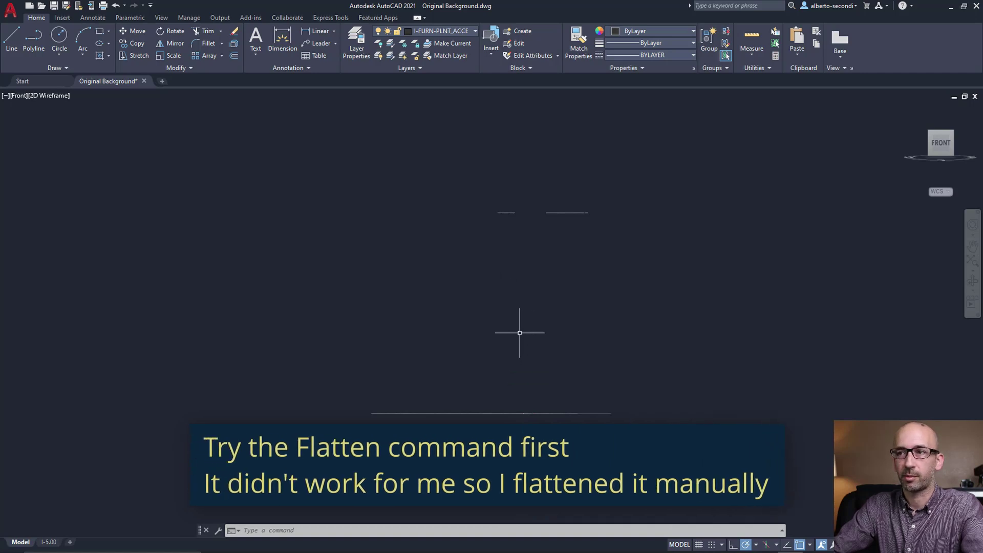
click(476, 193)
click(602, 241)
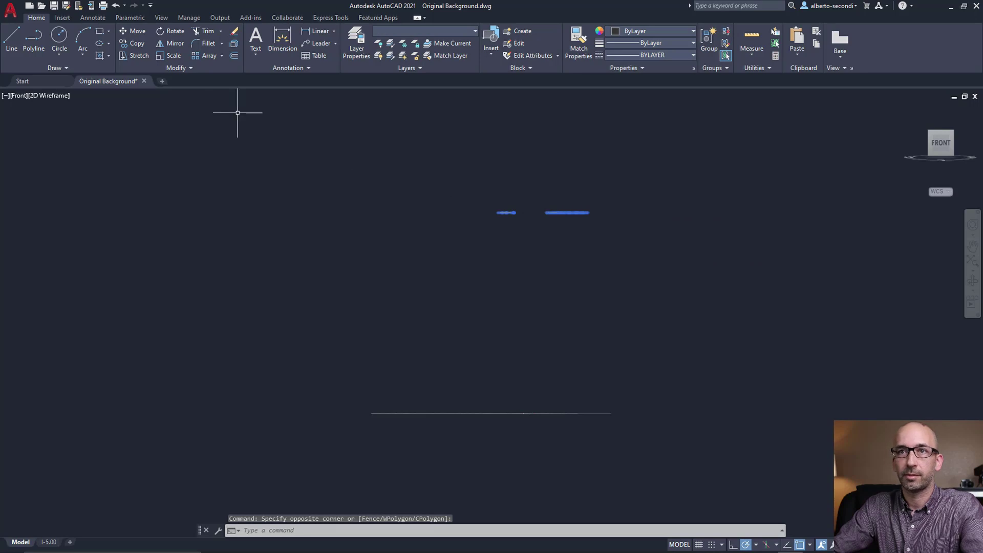
click(133, 32)
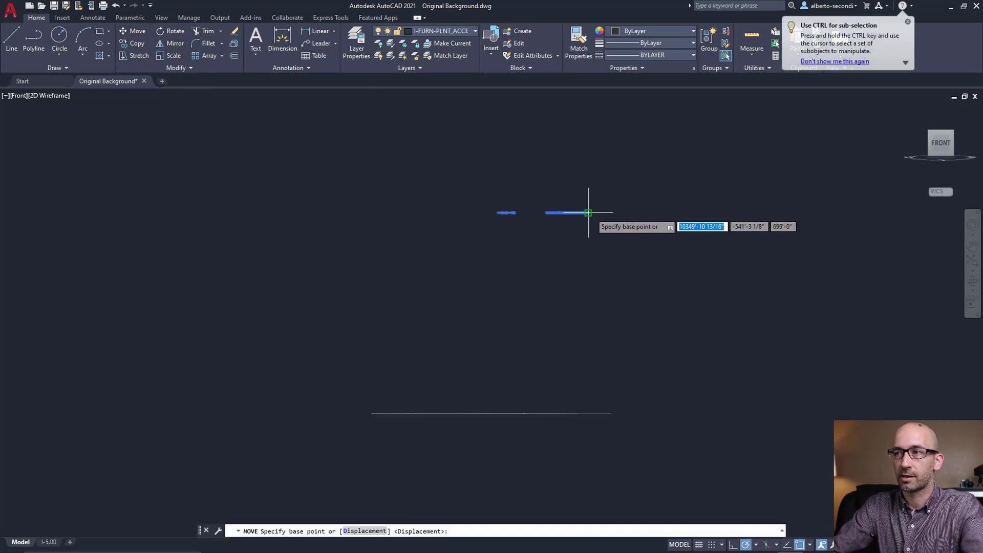
scroll(586, 207, up, 8)
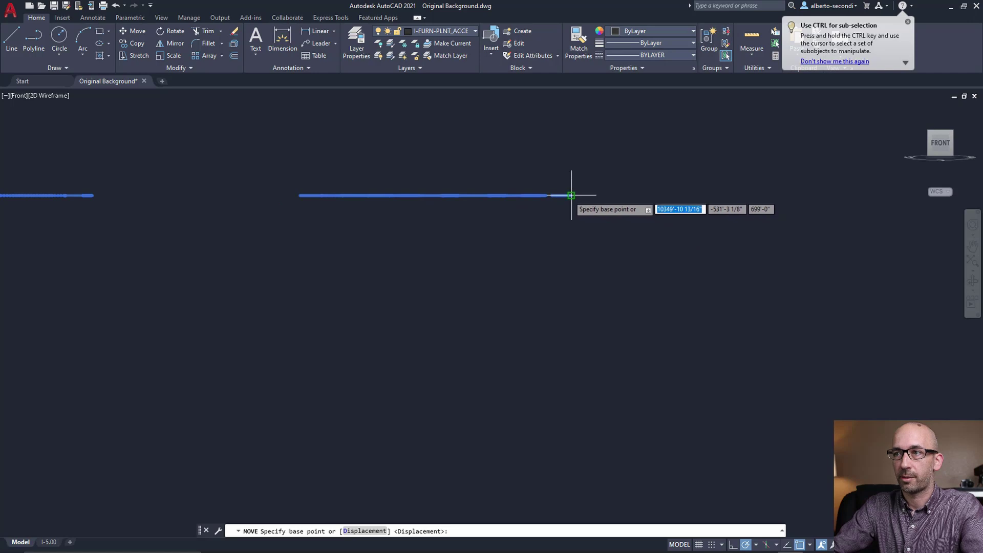
click(573, 195)
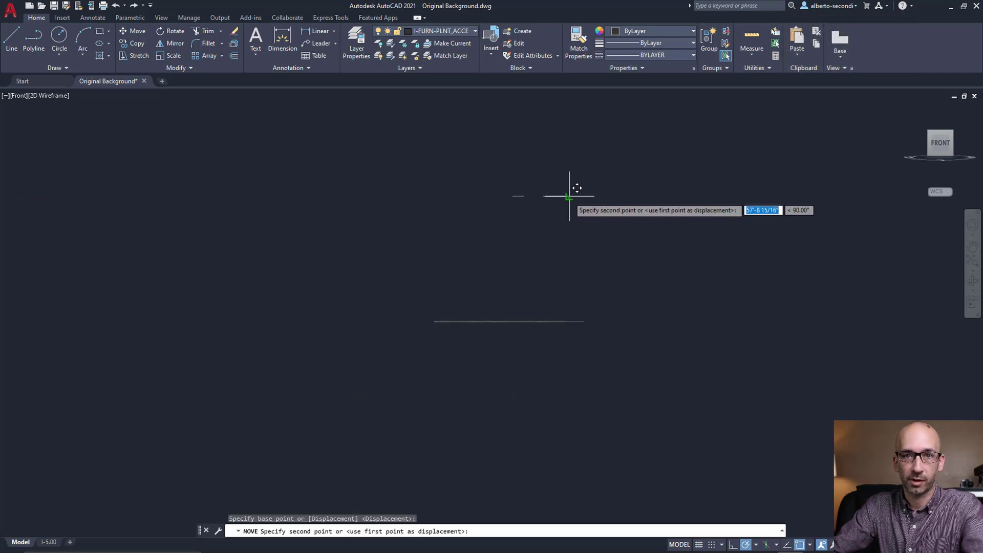
scroll(568, 310, up, 3)
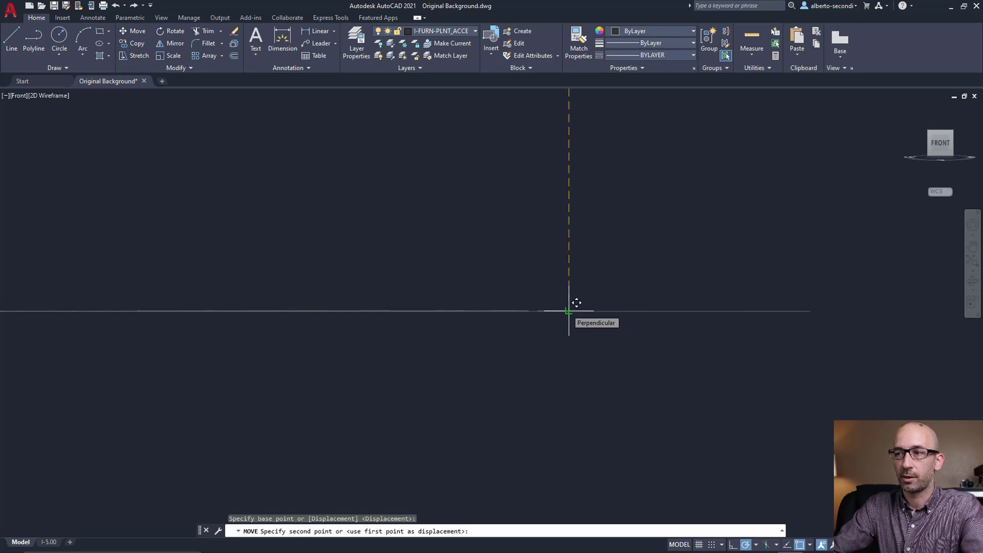
click(569, 310)
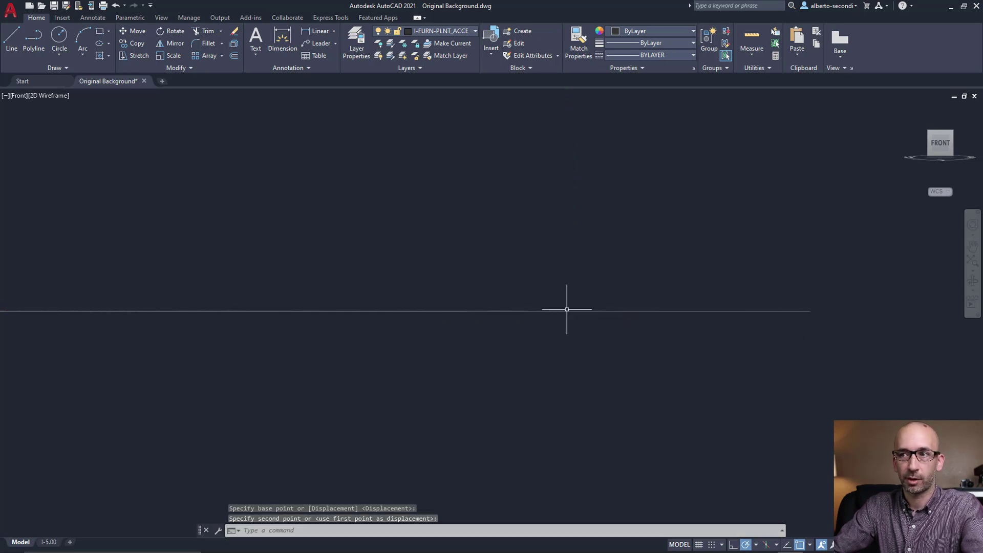
scroll(536, 325, down, 2)
scroll(537, 325, down, 5)
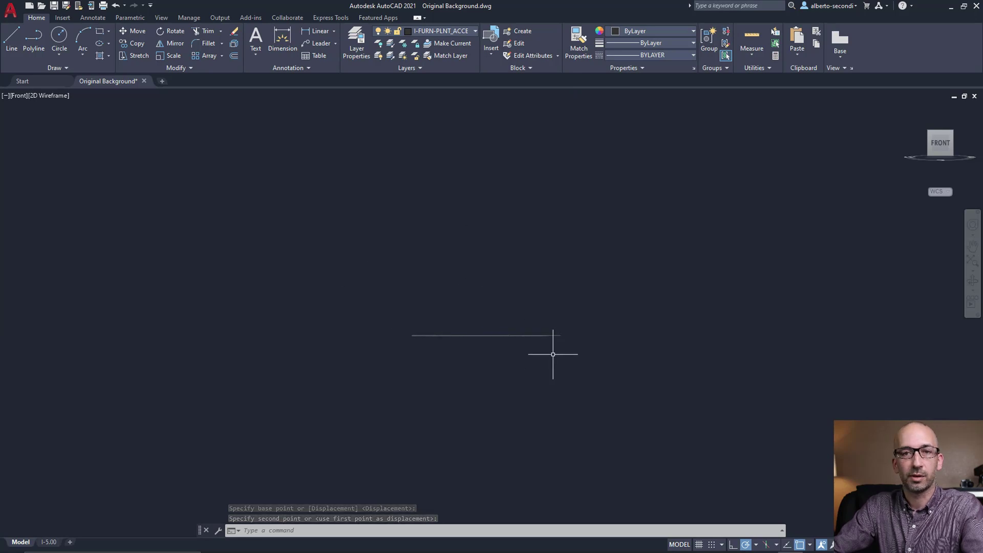
middle_drag(553, 353, 530, 349)
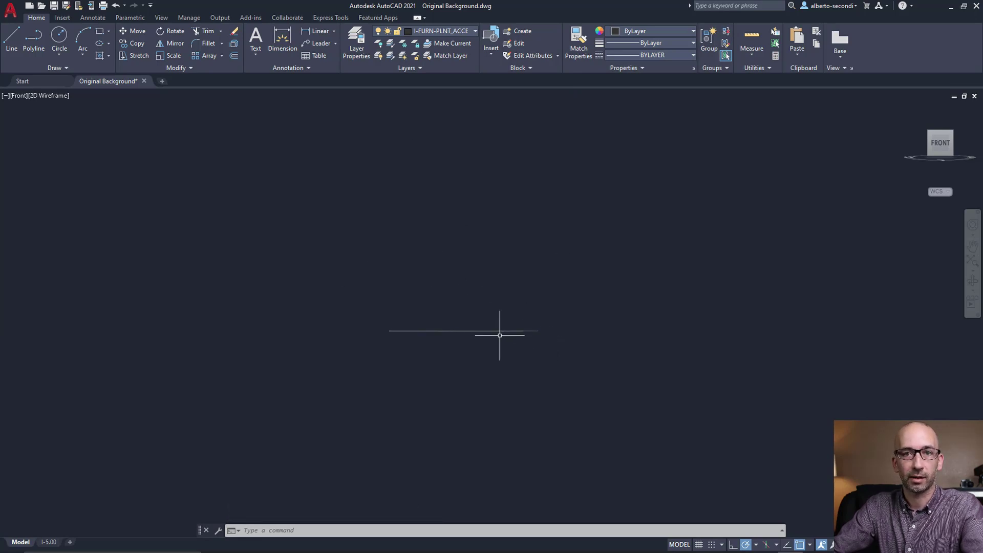
Return to the Top view and purge all unused items from the drawing.
middle_drag(515, 348, 505, 346)
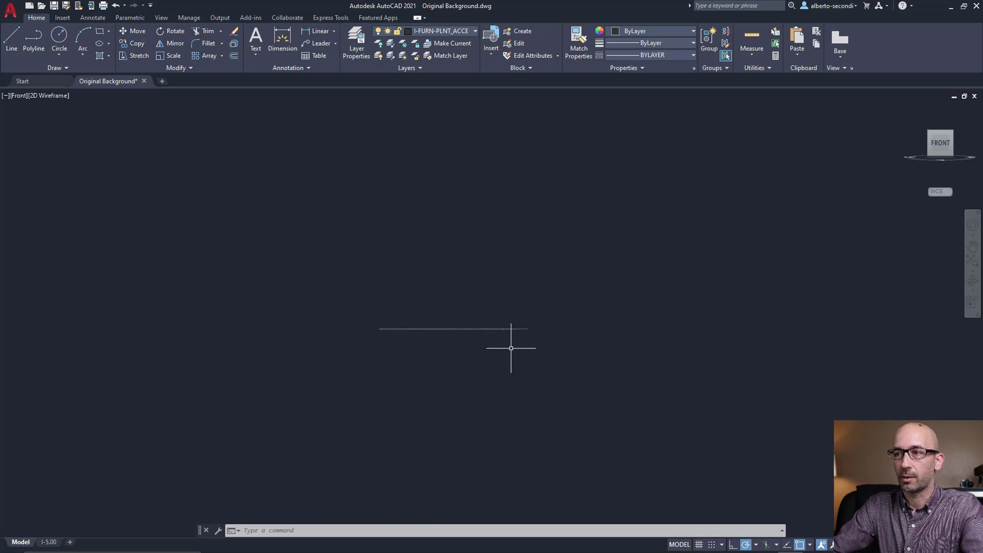
mouse_move(941, 126)
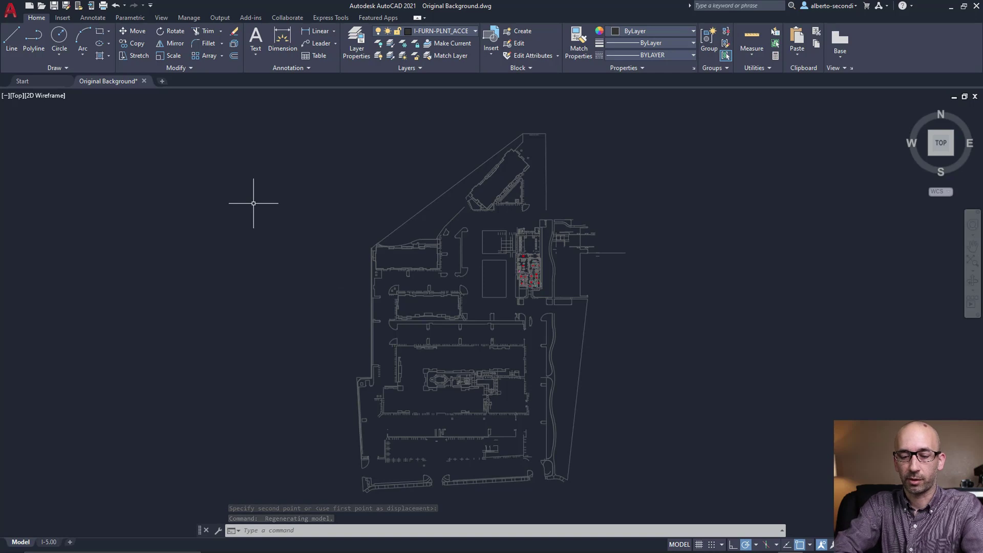
text(purge)
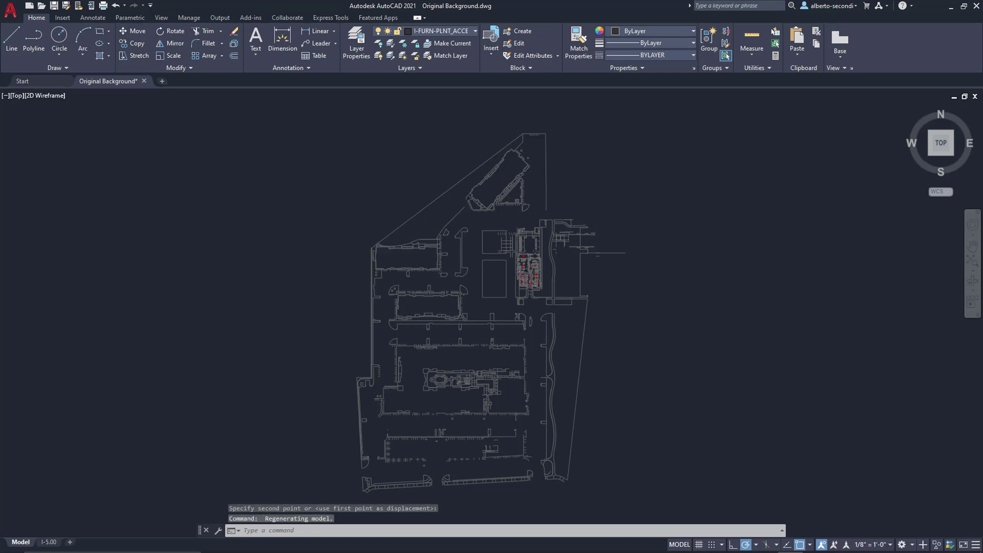
click(535, 384)
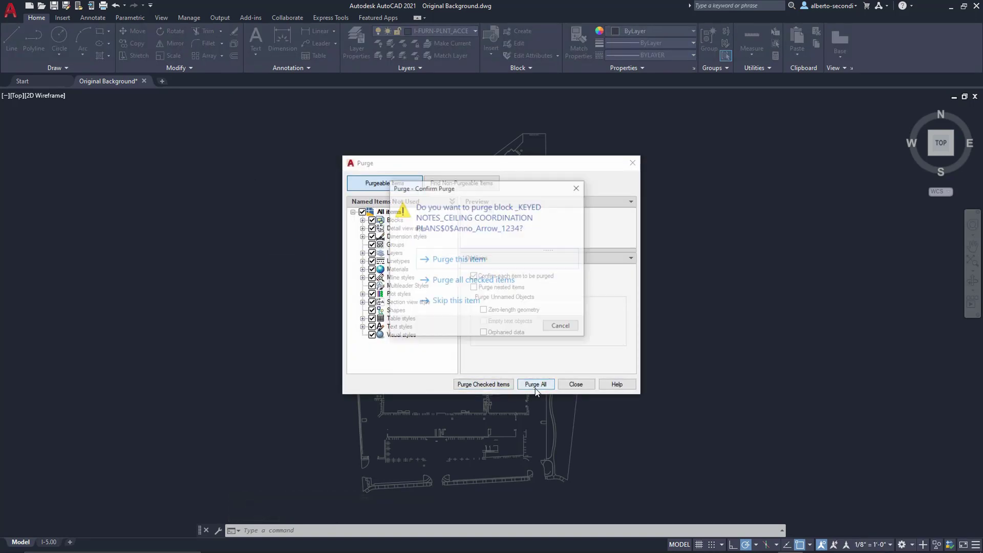
click(463, 264)
click(535, 384)
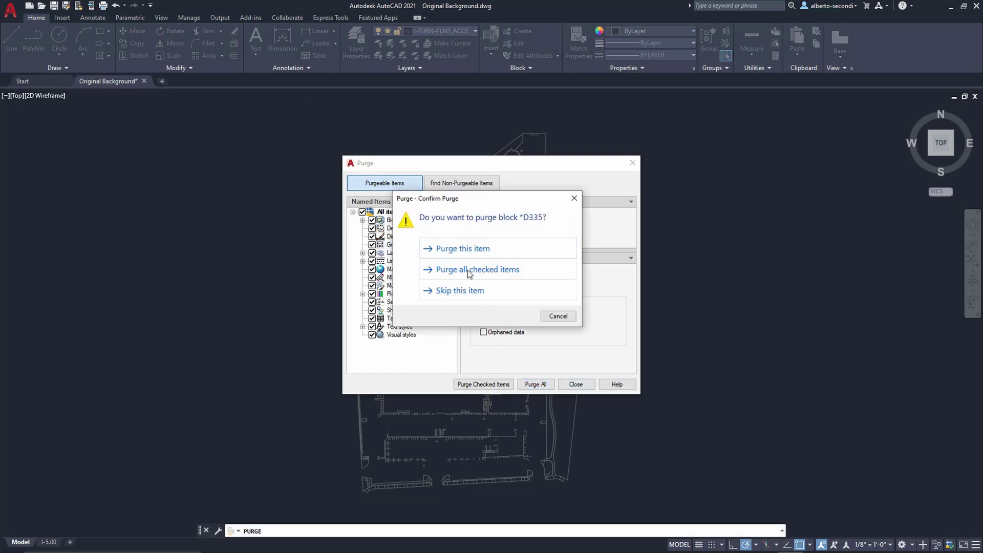
click(464, 249)
click(463, 249)
click(536, 384)
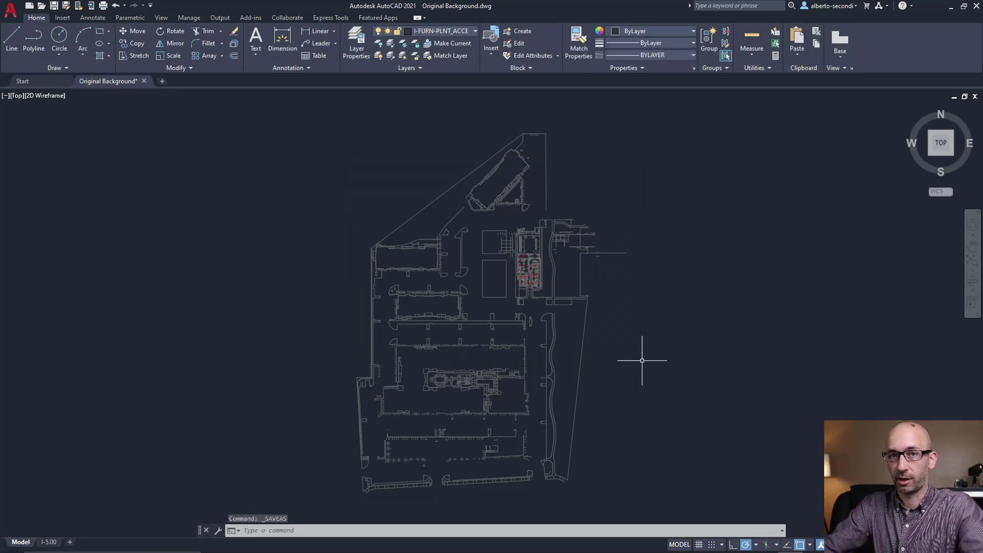
Save a copy of the cleaned drawing as New Background.dwg in the CAD LINKS folder.
click(66, 5)
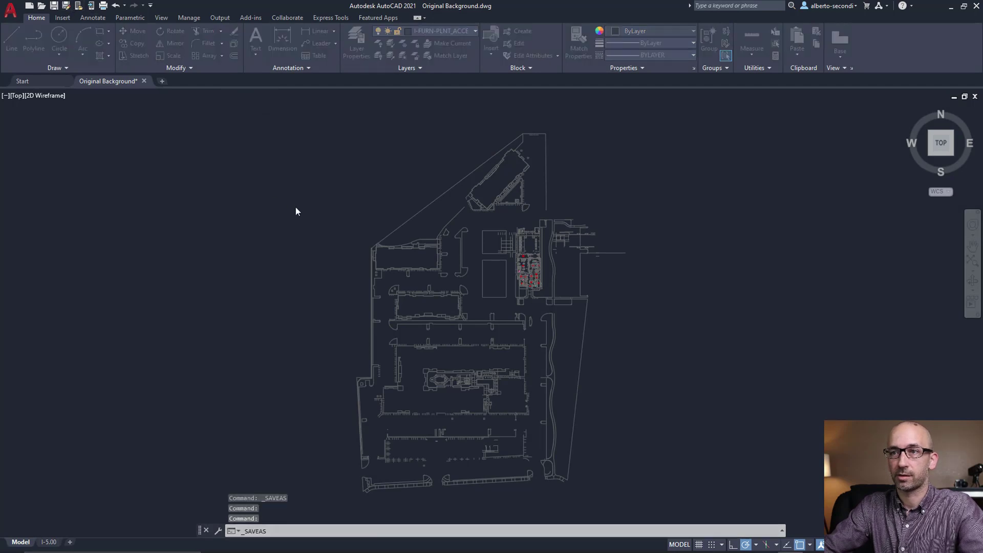
click(358, 192)
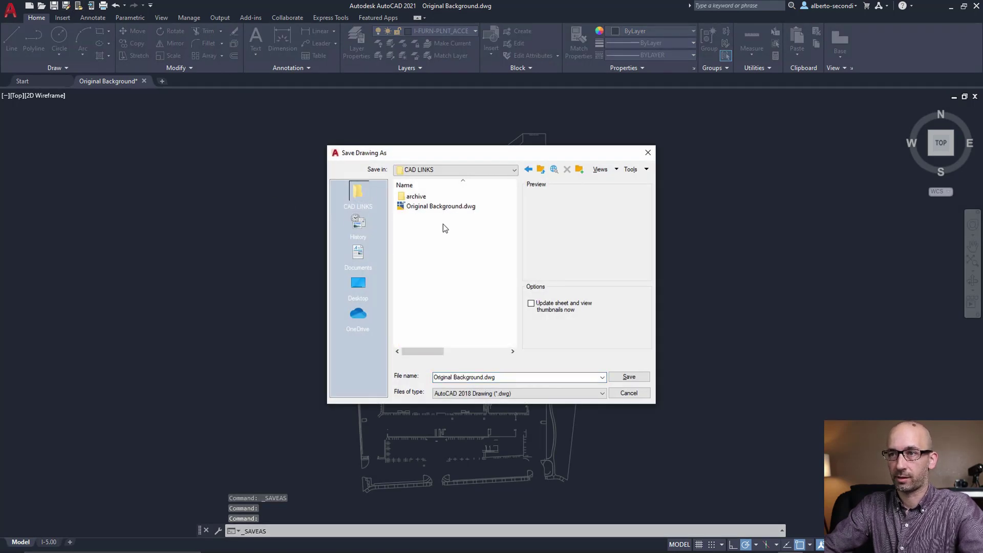
click(497, 378)
click(484, 377)
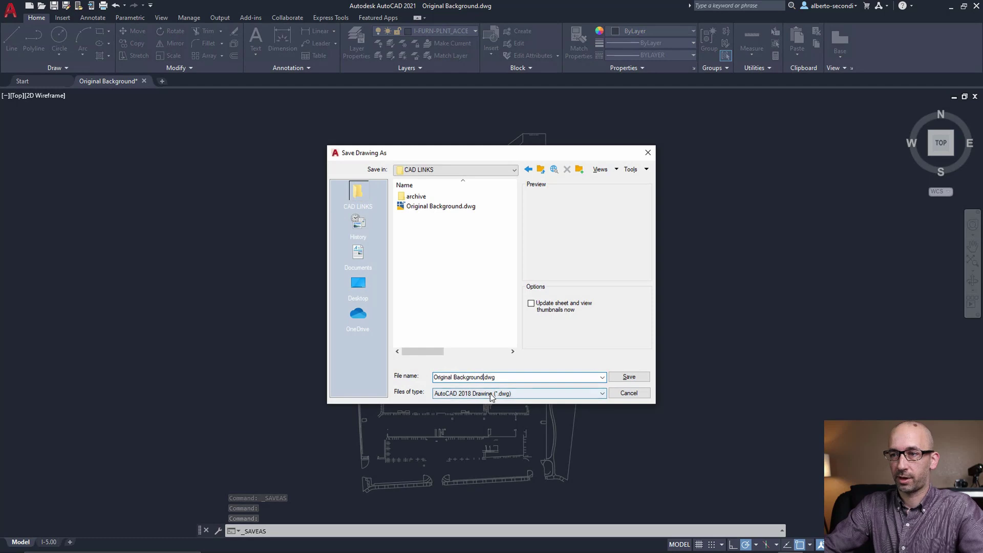
click(635, 378)
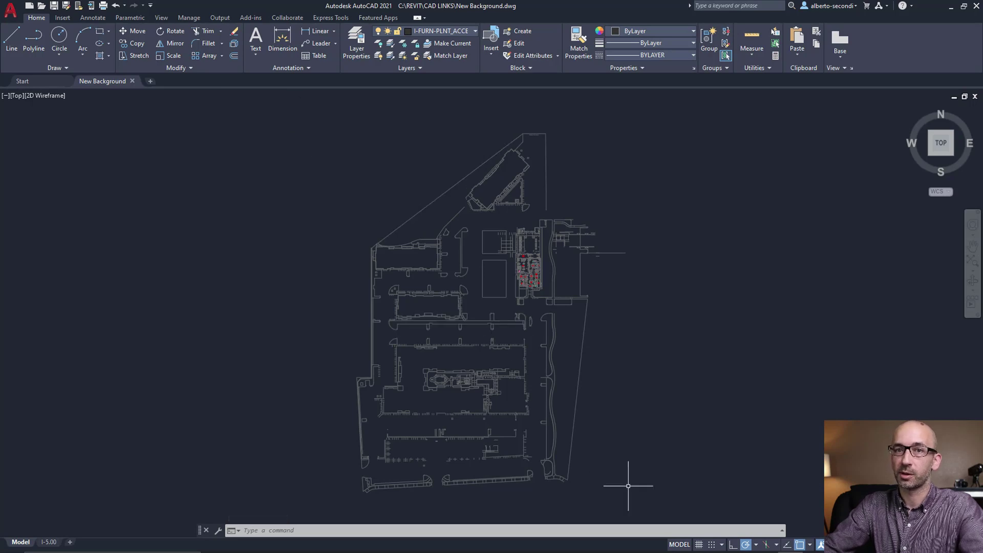
Copy the entire site plan to the clipboard and create a new drawing from the acad.dwt template.
click(312, 108)
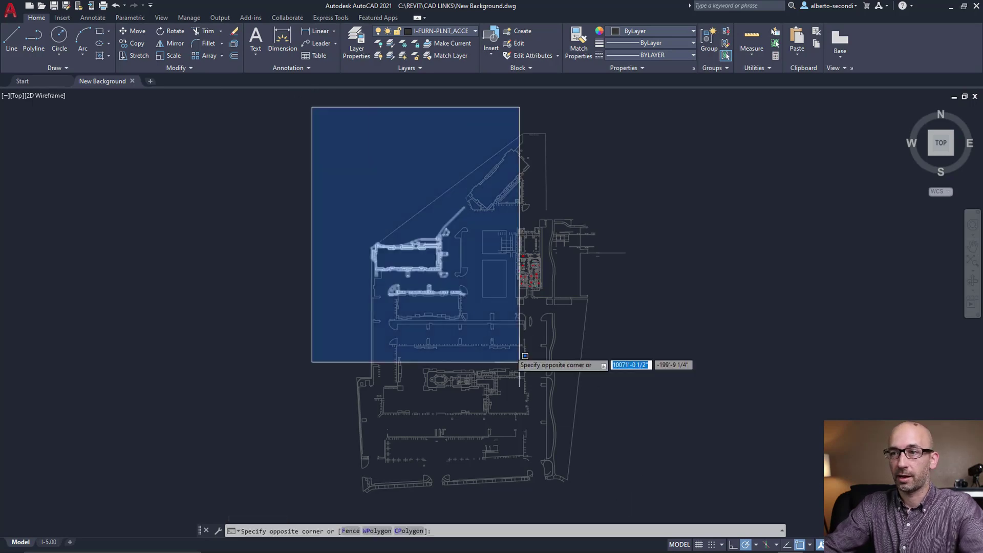
click(674, 505)
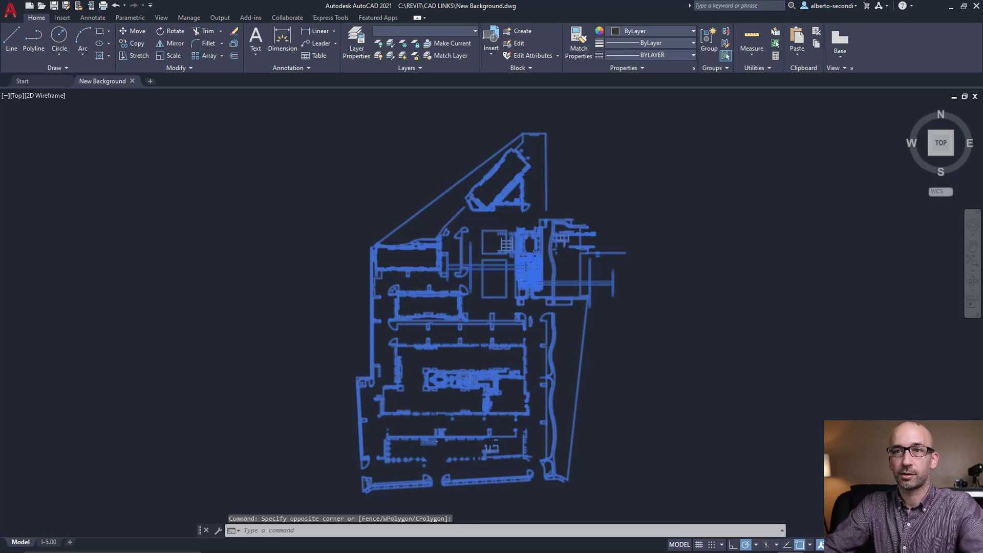
key(ctrl+c)
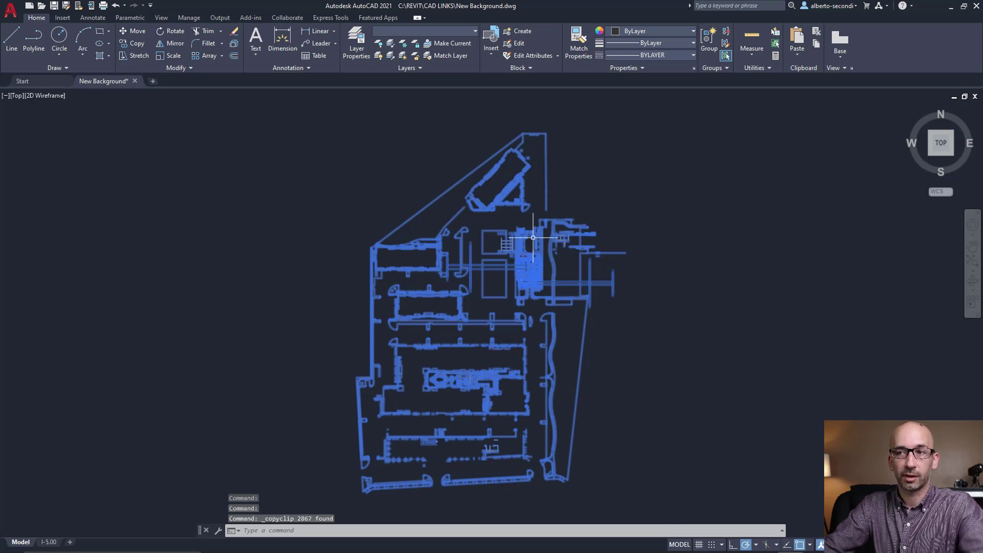
click(30, 6)
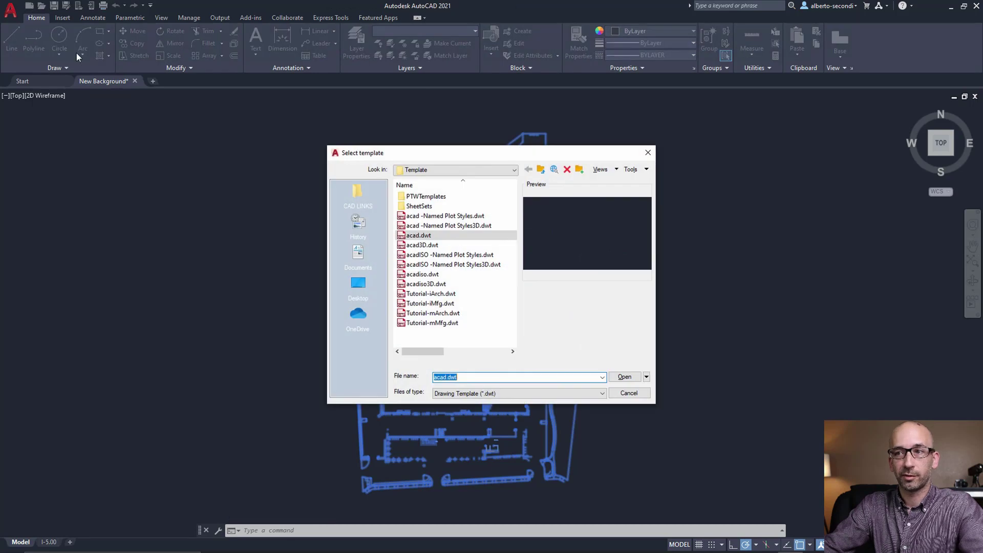
click(619, 377)
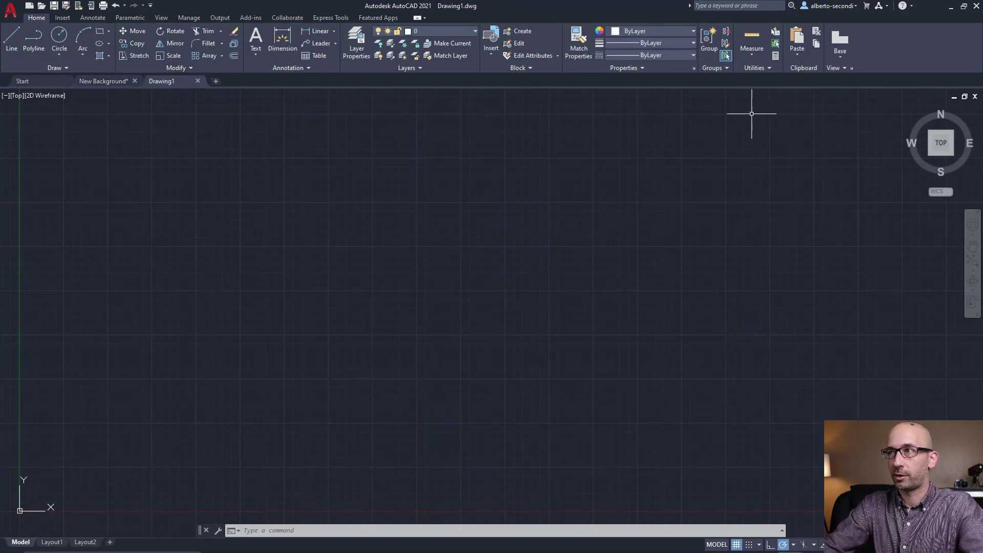
Paste the copied site plan to its original coordinates, accept the default block attributes, and fit the drawing in view.
click(792, 55)
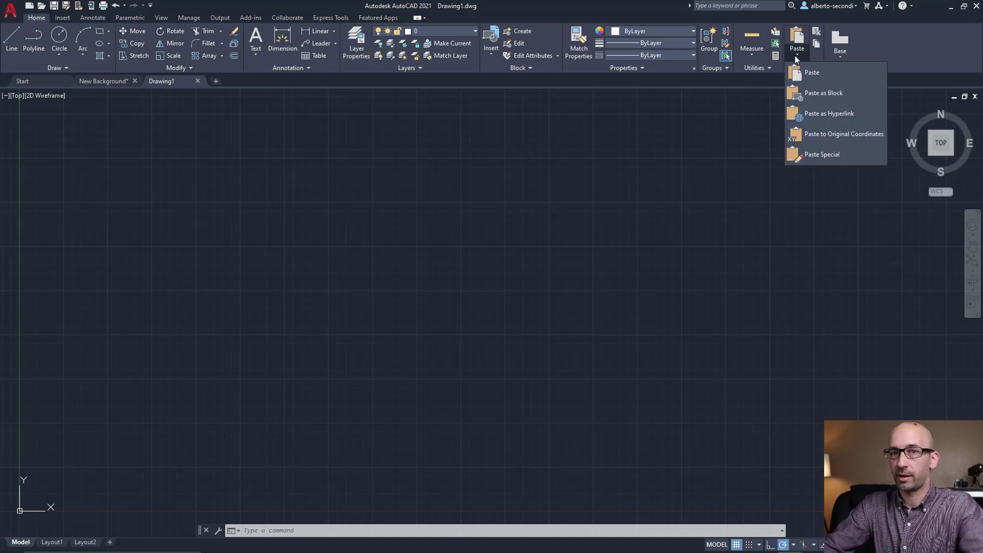
click(833, 136)
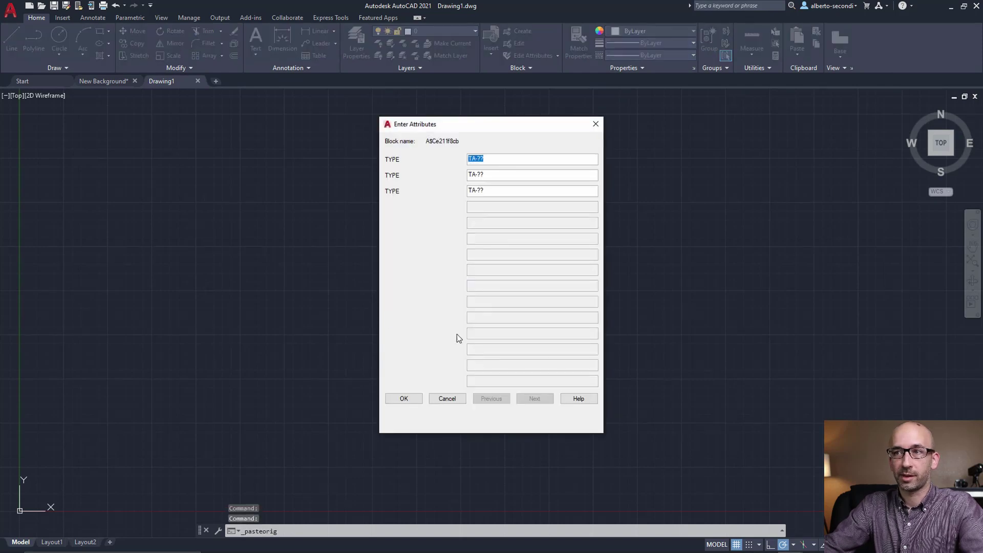
click(404, 399)
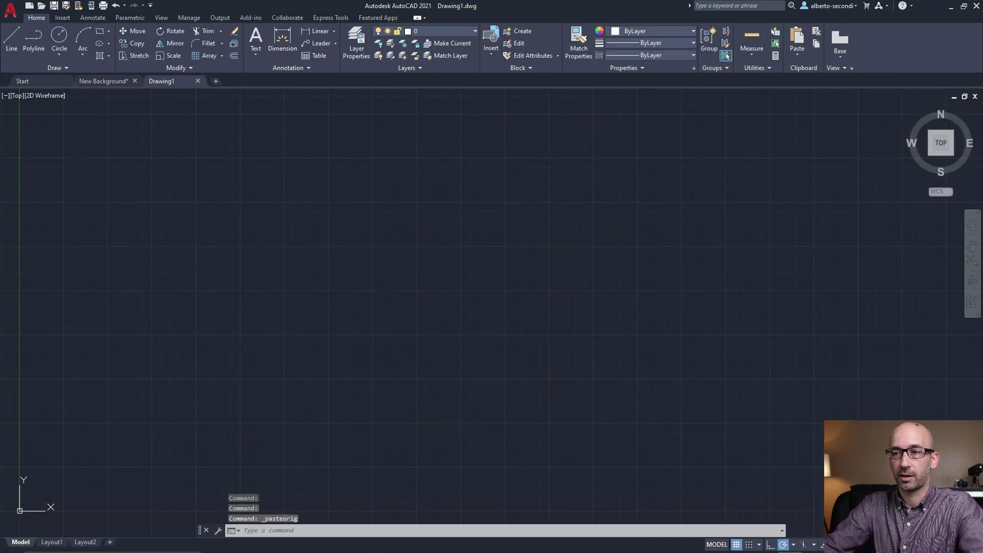
middle_click(409, 351)
middle_click(408, 352)
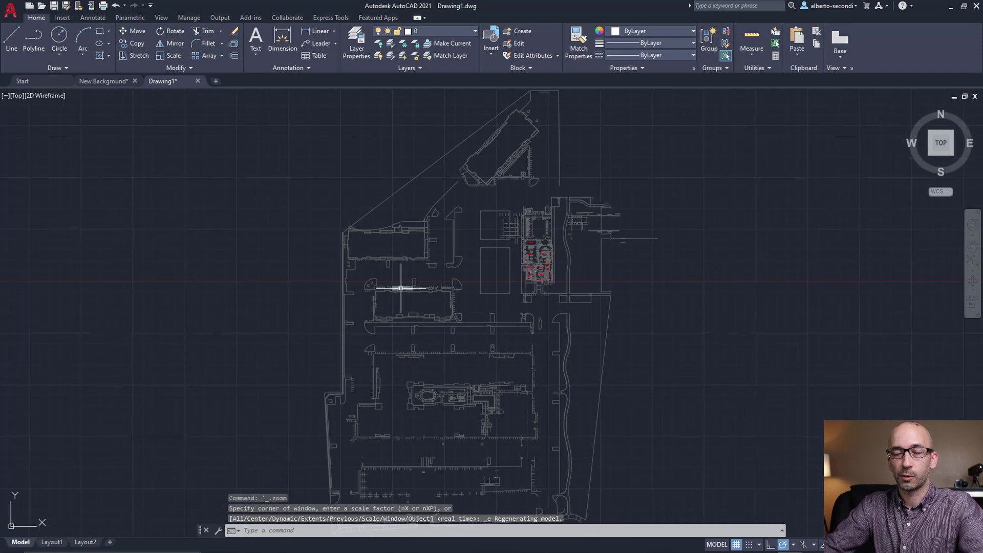
scroll(385, 314, down, 2)
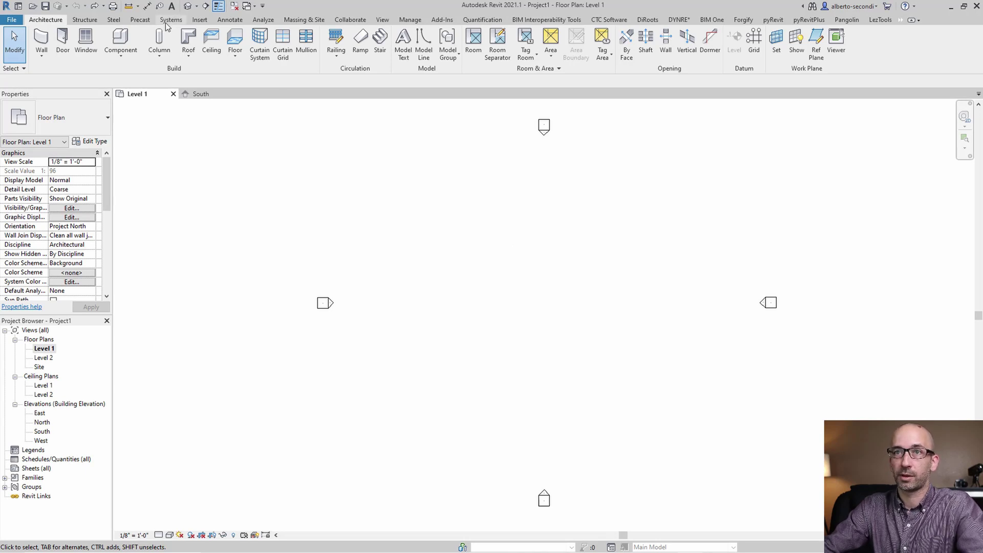
Switch to Revit and link New Background.dwg from the CAD LINKS folder into the Level 1 floor plan.
click(203, 22)
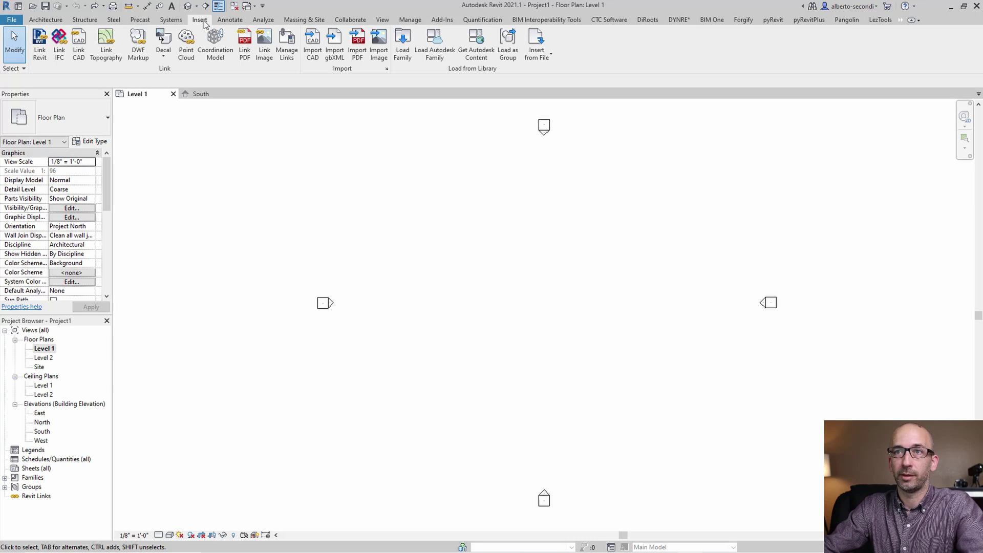
click(77, 51)
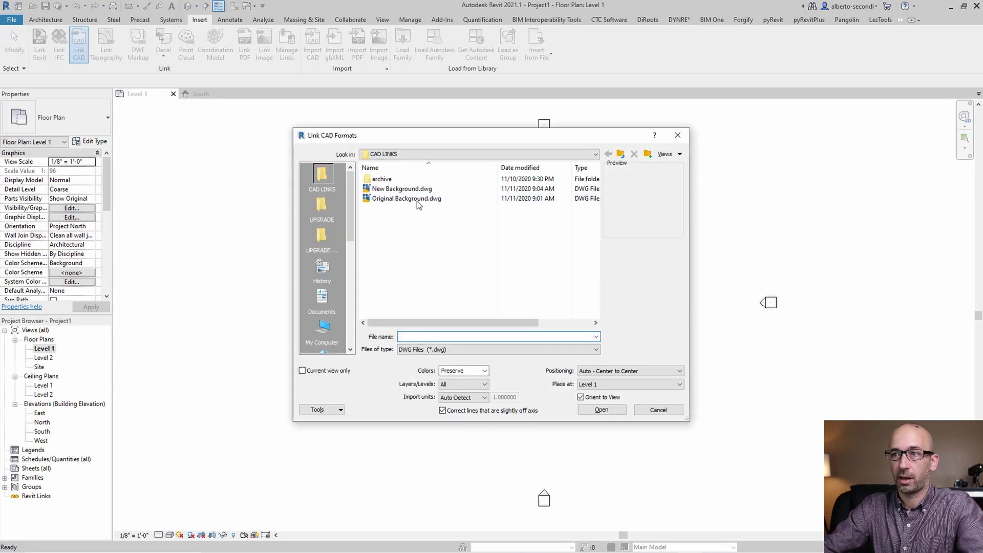
click(410, 190)
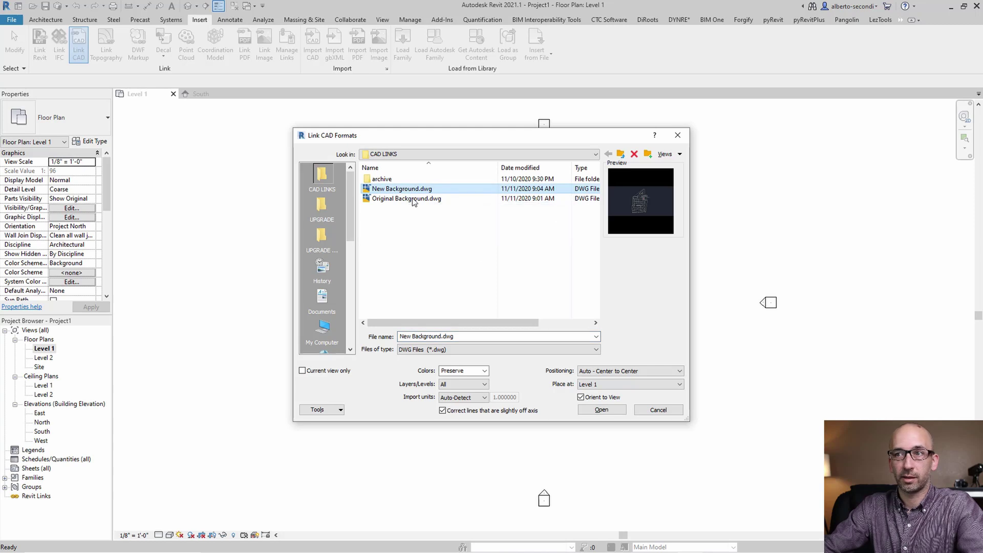
click(610, 411)
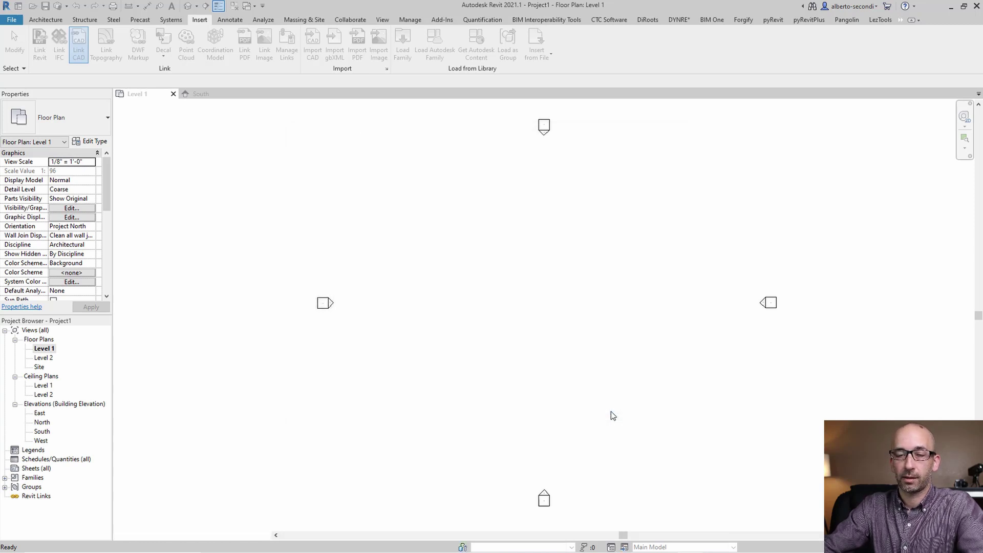
scroll(452, 278, down, 5)
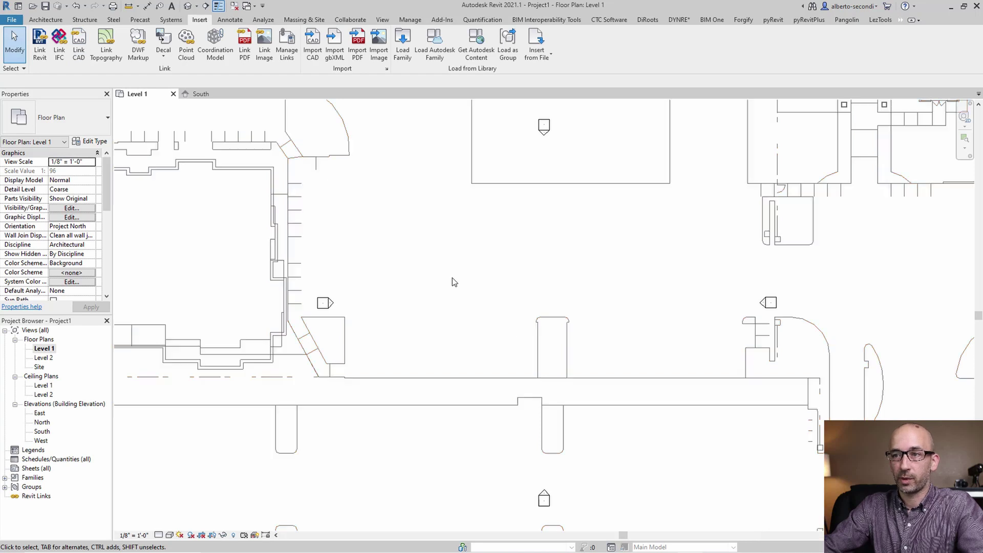
scroll(467, 277, down, 2)
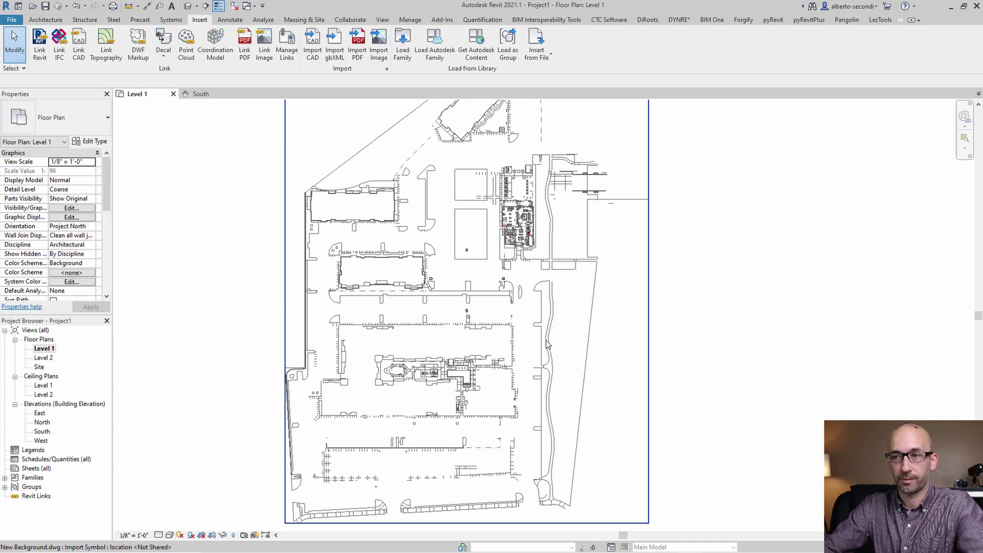
Check the linked background's heights in the South elevation and compare its display in the Level 1 and Level 2 floor plans.
scroll(477, 277, up, 3)
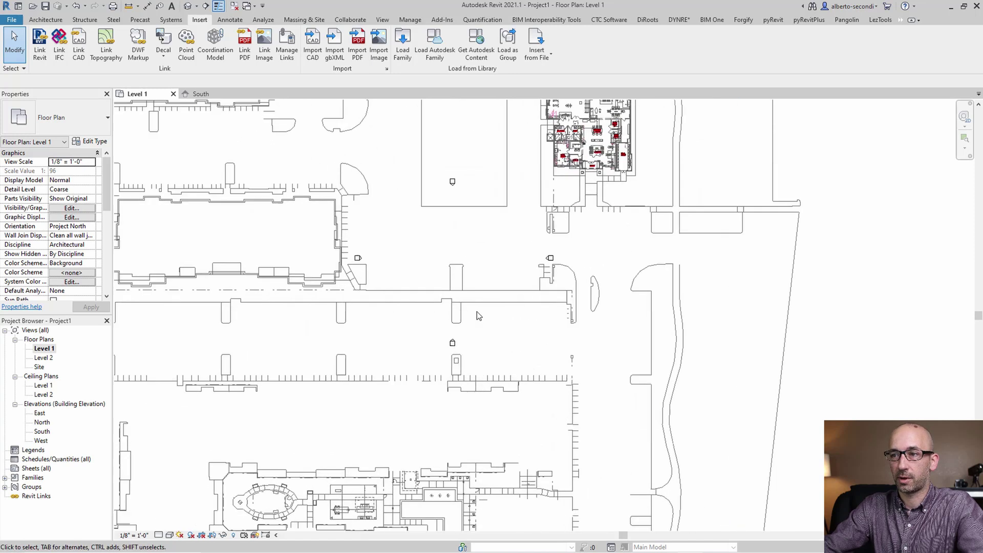
double_click(450, 344)
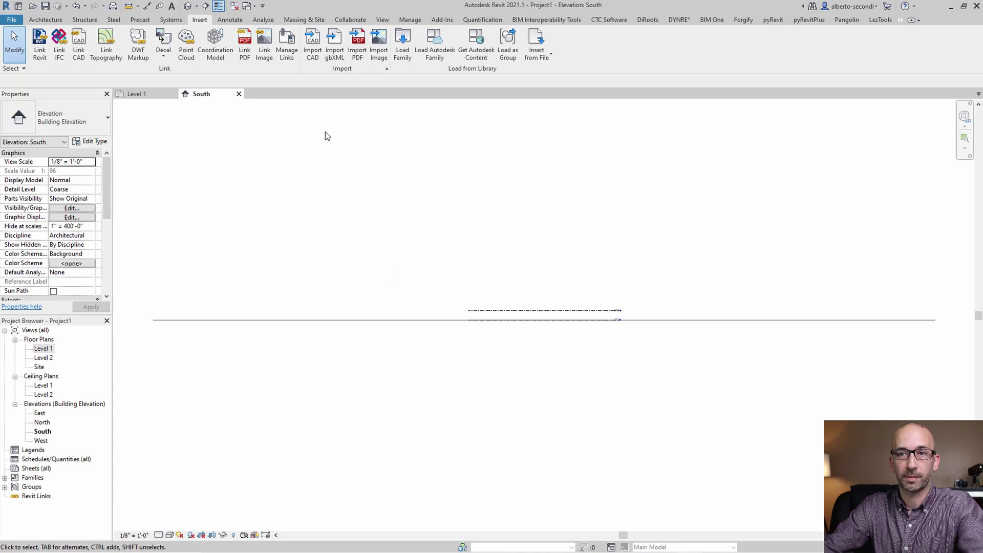
double_click(44, 348)
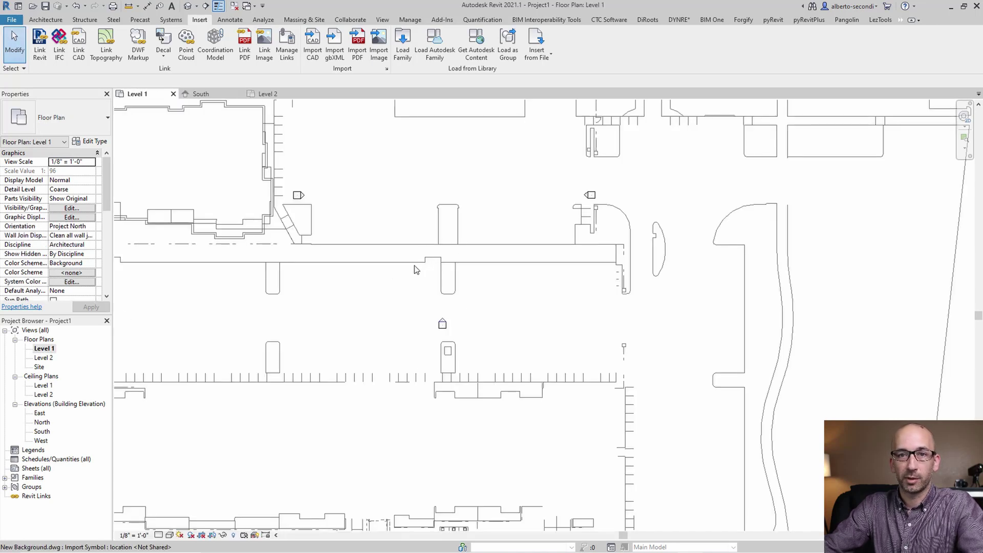
double_click(43, 358)
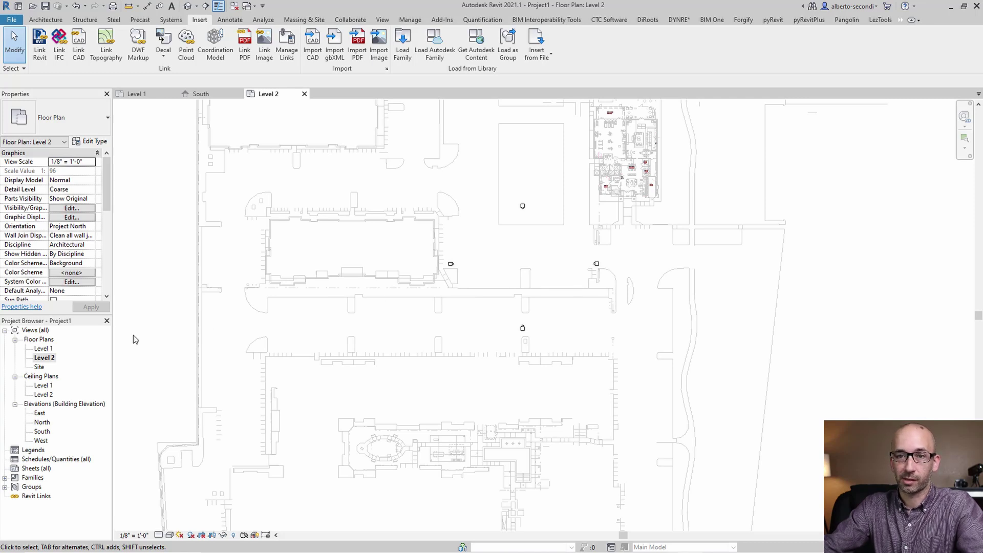
double_click(44, 350)
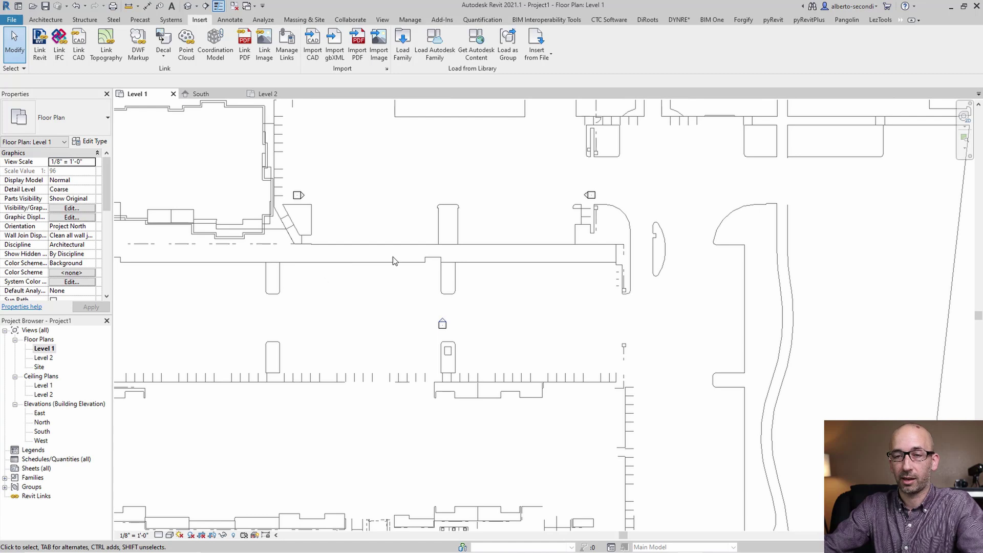